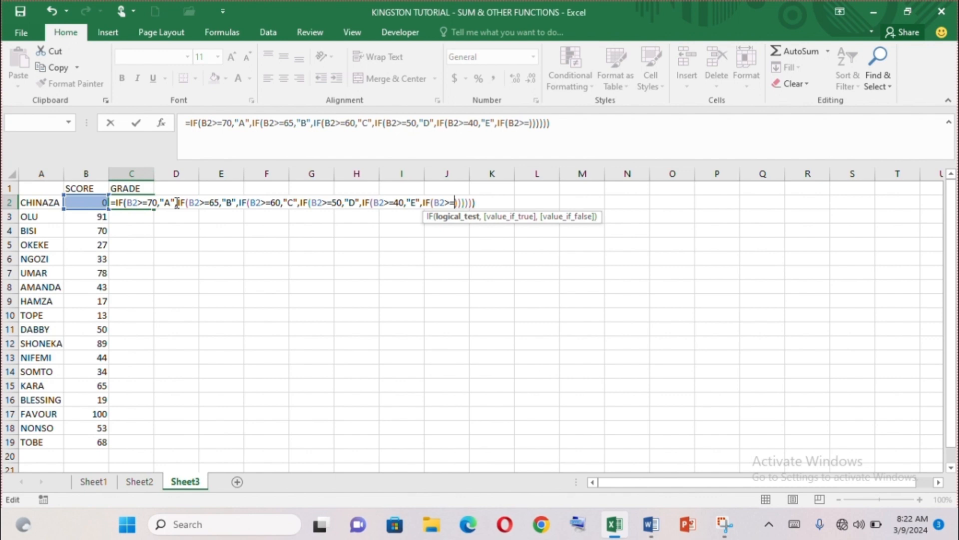
# Finish C2's nested IF with IF(B2>=1,"F","MISSING SCRIPT") and commit the formula.
pyautogui.write('1')
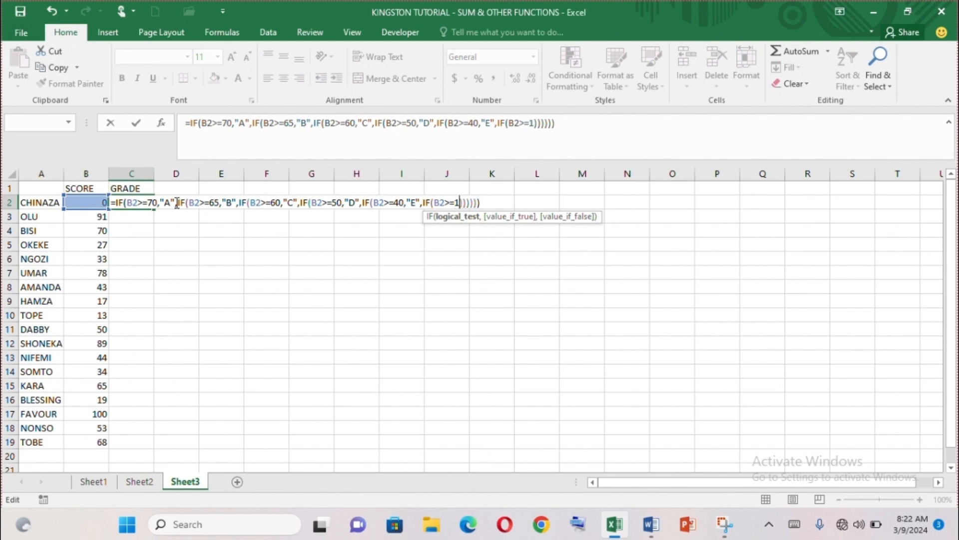
pyautogui.write(',')
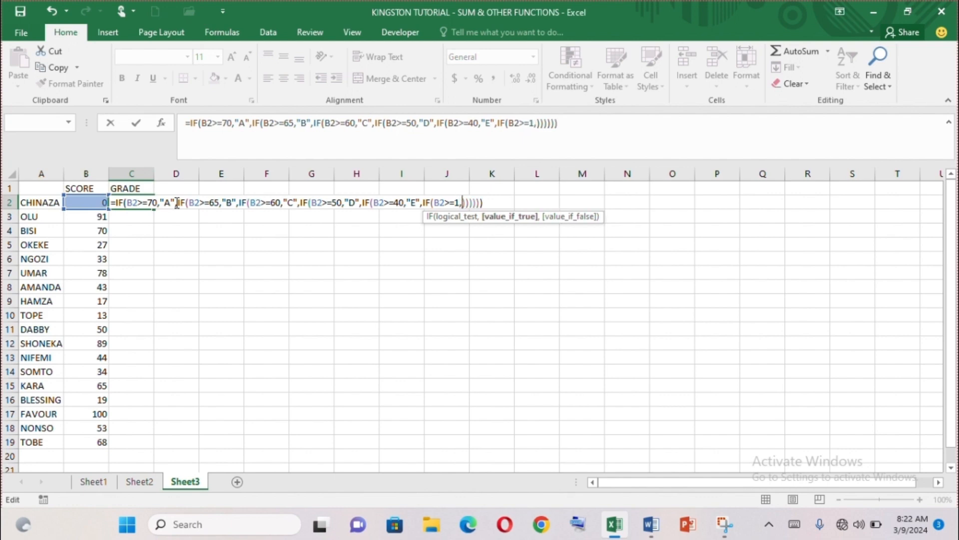
pyautogui.write('"F"')
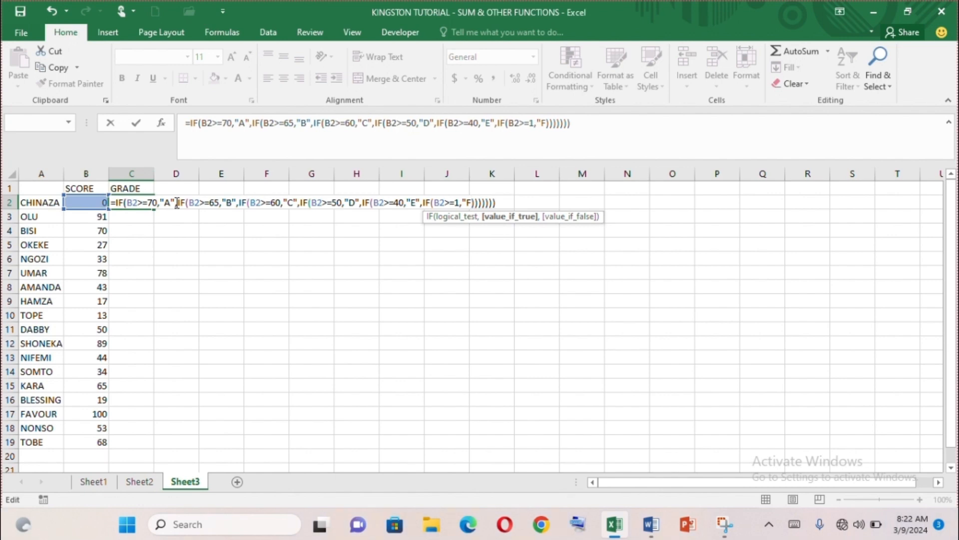
pyautogui.press('BackSpace')
pyautogui.write('"')
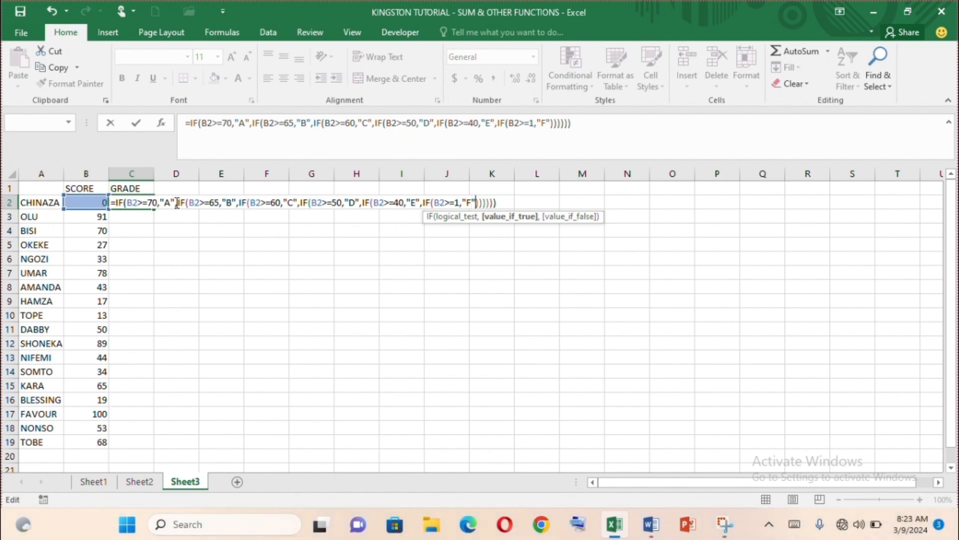
pyautogui.write(',')
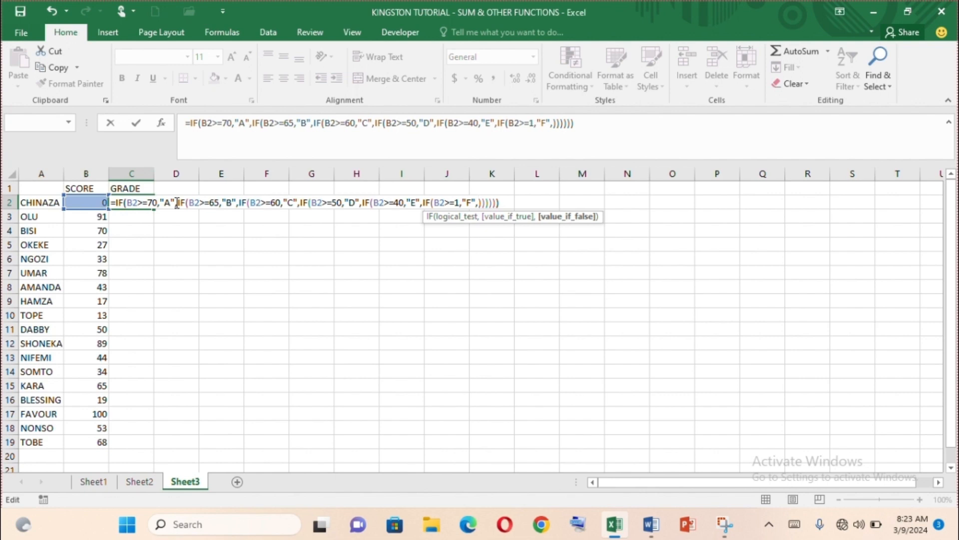
pyautogui.write('"')
pyautogui.write('MISSING')
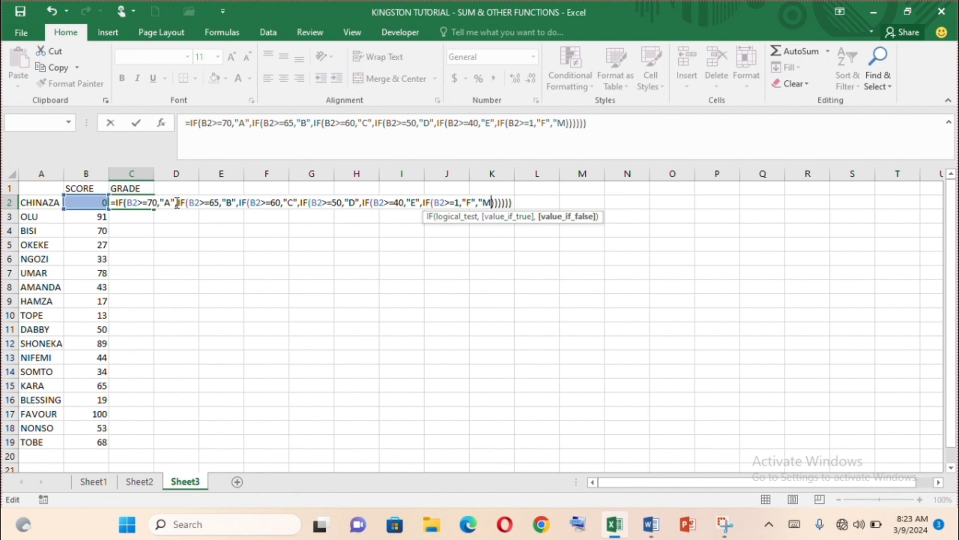
pyautogui.write(' SCRIPT')
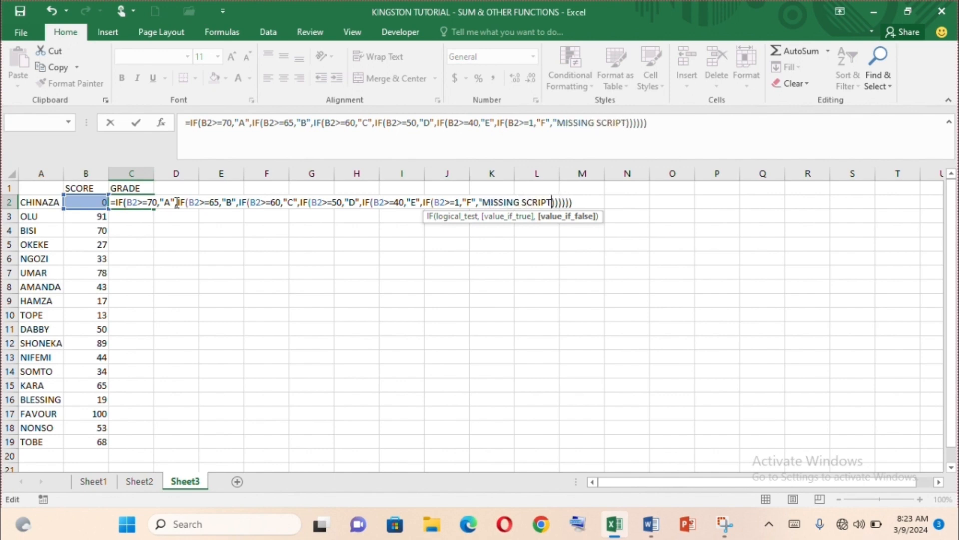
pyautogui.write('"')
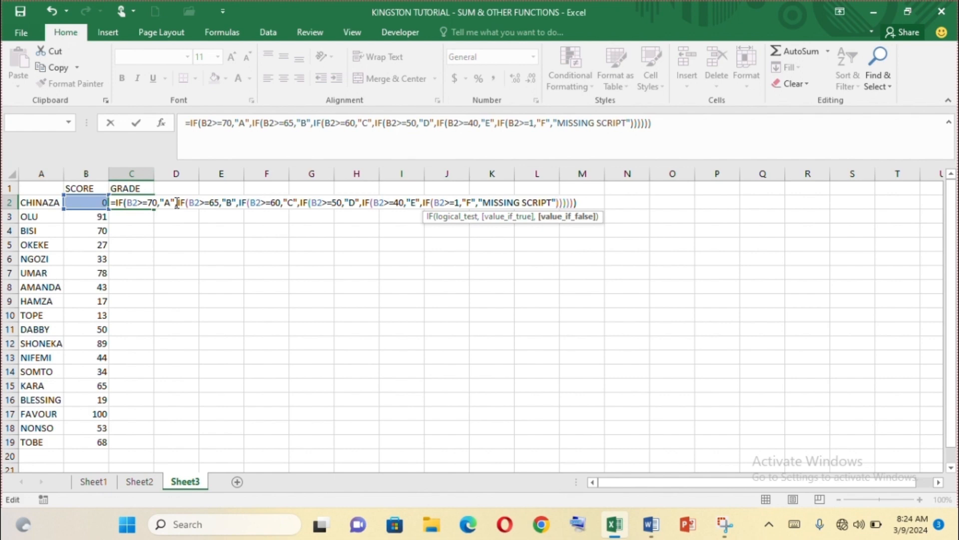
pyautogui.press('Return')
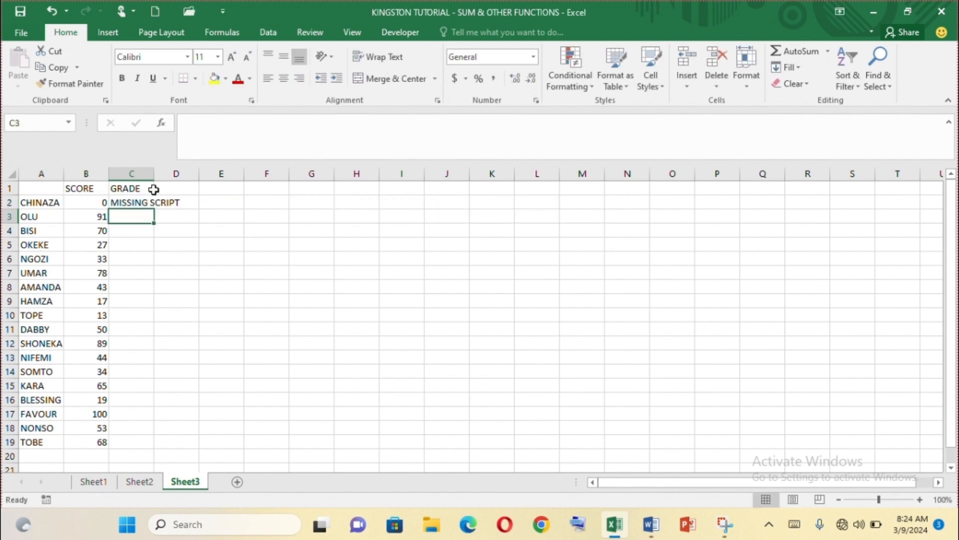
# Auto-fit column C and fill C2's grading formula down through C19.
pyautogui.doubleClick(153, 173)
pyautogui.click(167, 204)
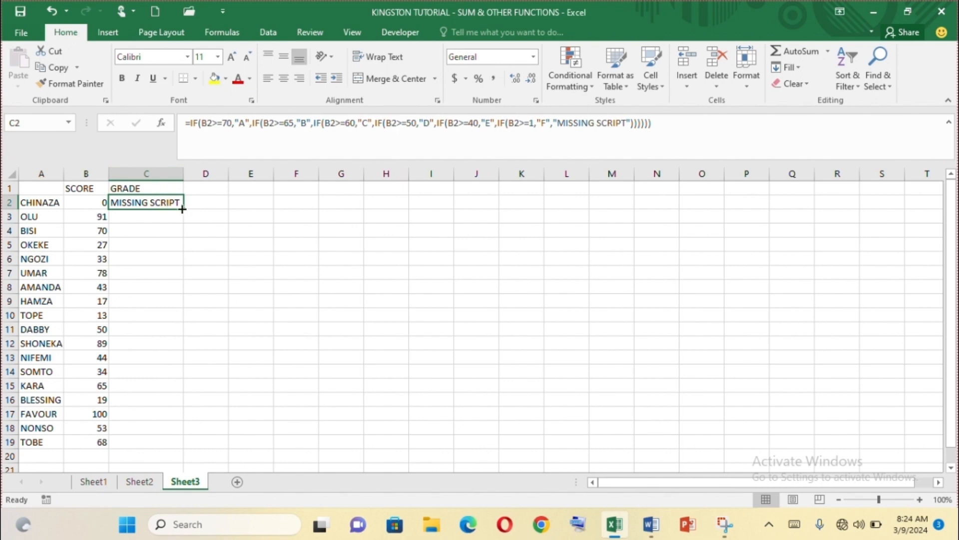
pyautogui.moveTo(182, 210); pyautogui.dragTo(191, 447)
pyautogui.click(227, 370)
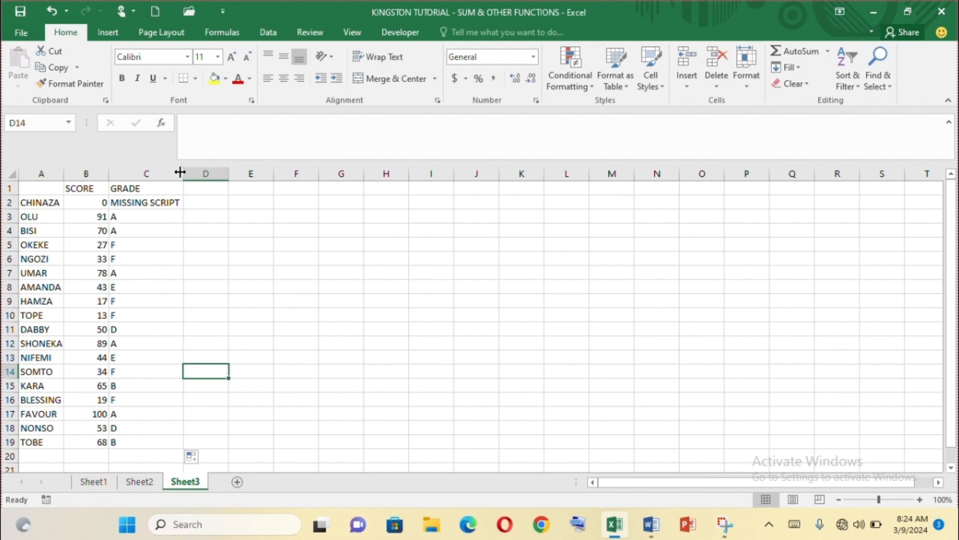
pyautogui.click(137, 202)
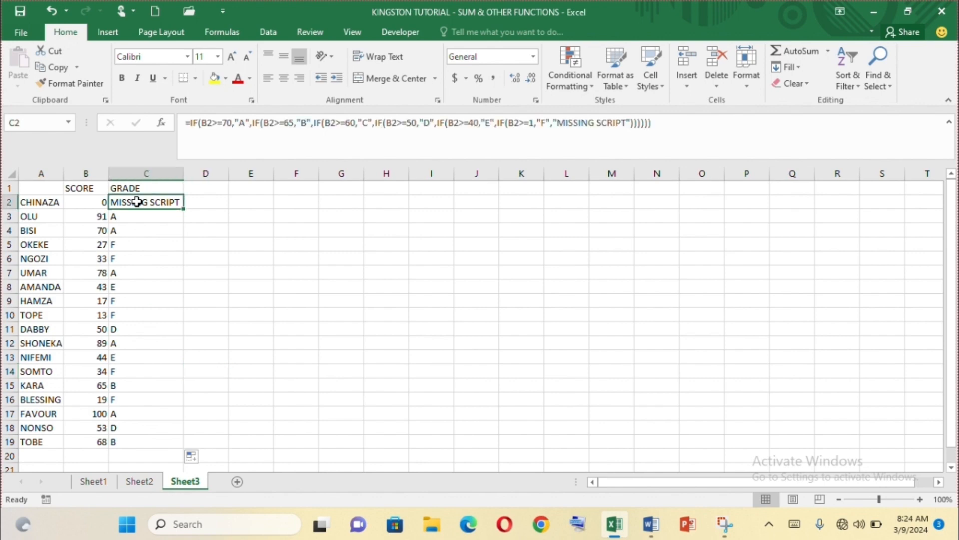
pyautogui.click(186, 123)
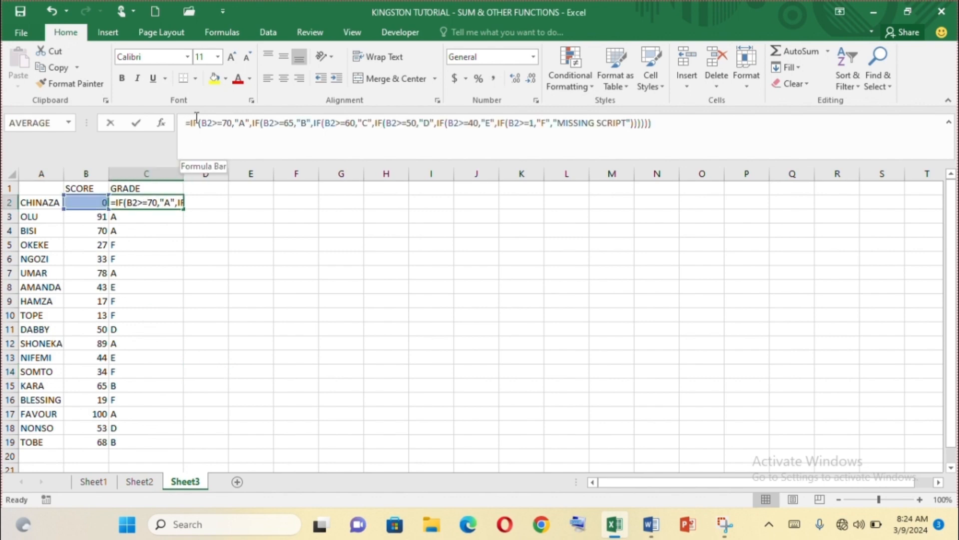
pyautogui.moveTo(186, 123); pyautogui.dragTo(635, 115)
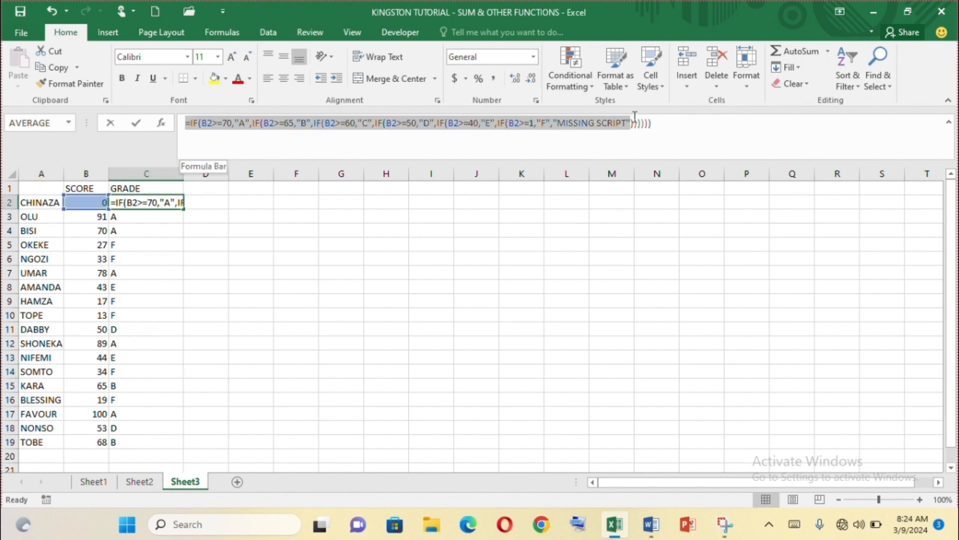
pyautogui.click(666, 122)
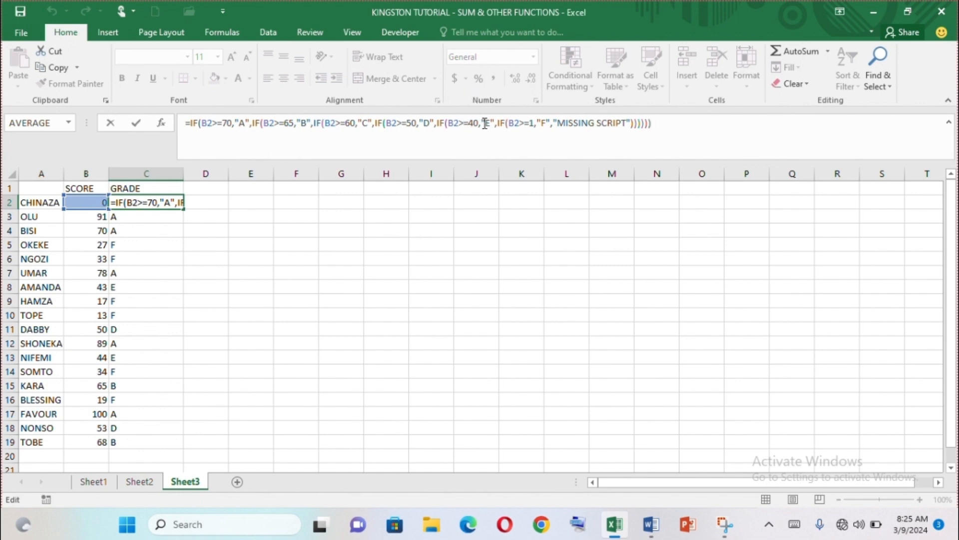
pyautogui.click(98, 259)
# Change B6's score to 40 and B11's score to 60, then return from Word to Excel.
pyautogui.write('40')
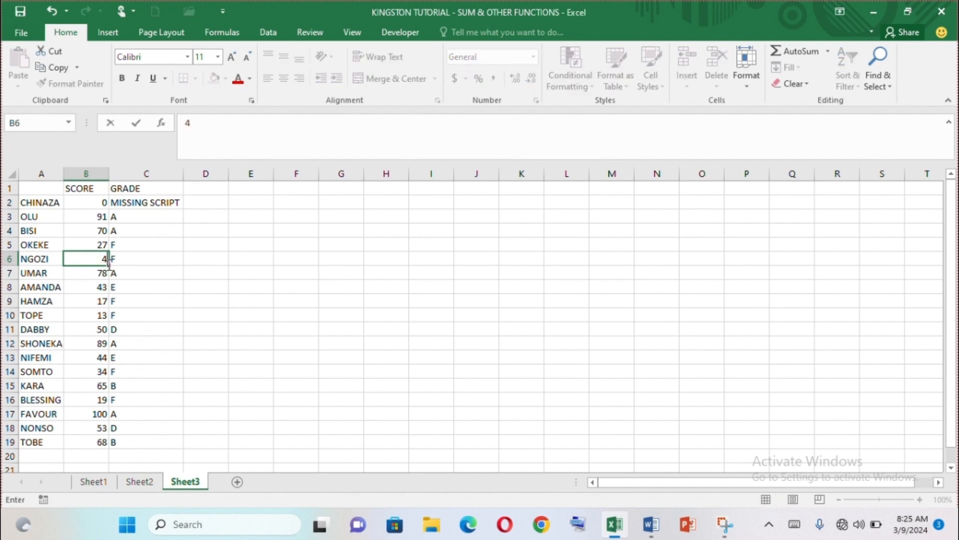
pyautogui.click(151, 318)
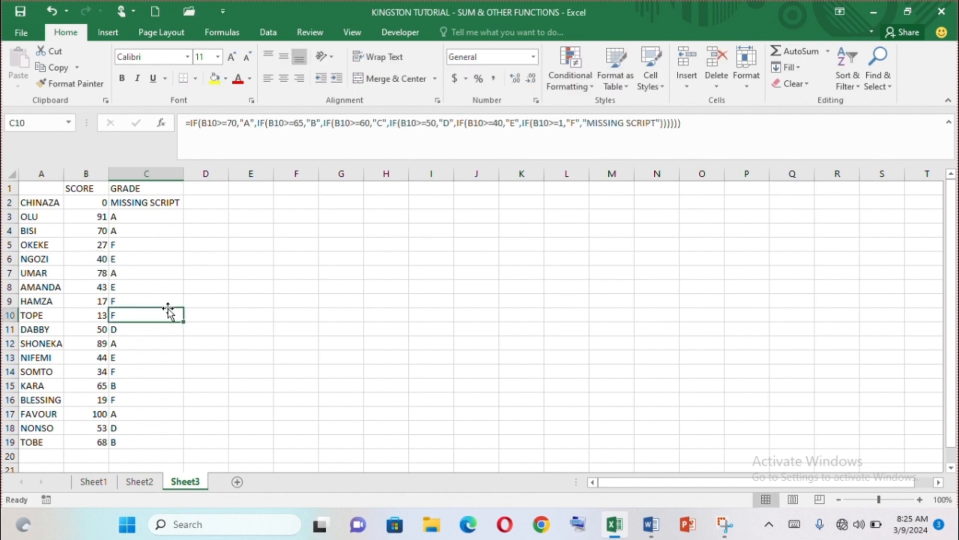
pyautogui.click(101, 328)
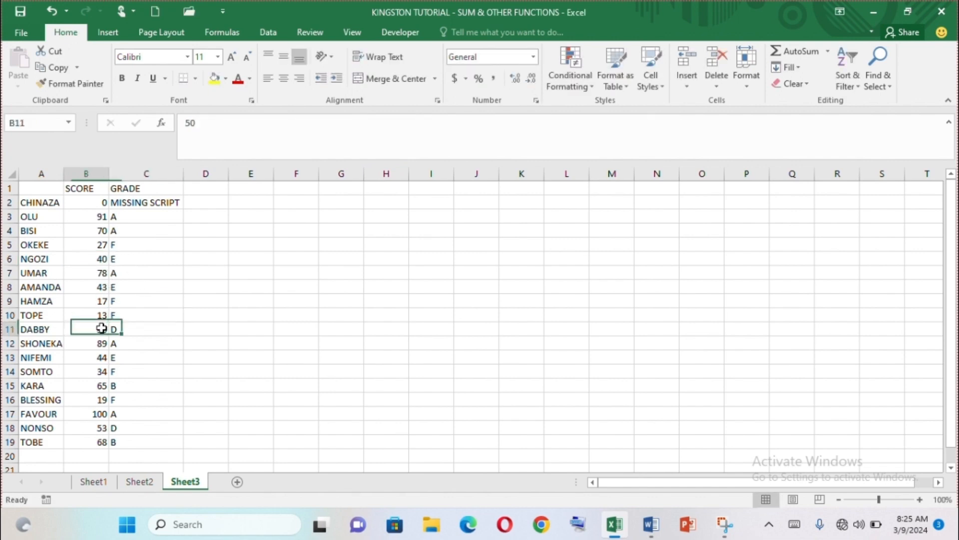
pyautogui.write('60')
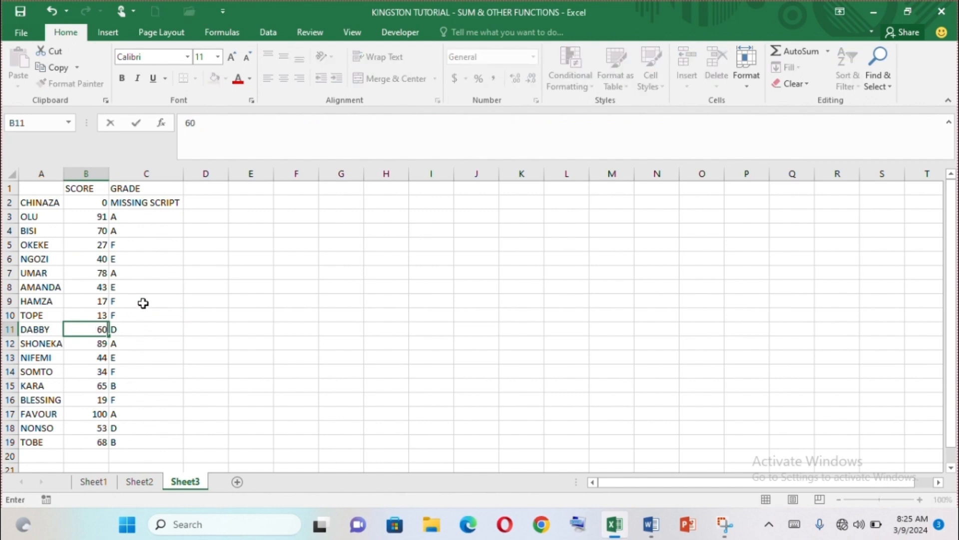
pyautogui.click(150, 302)
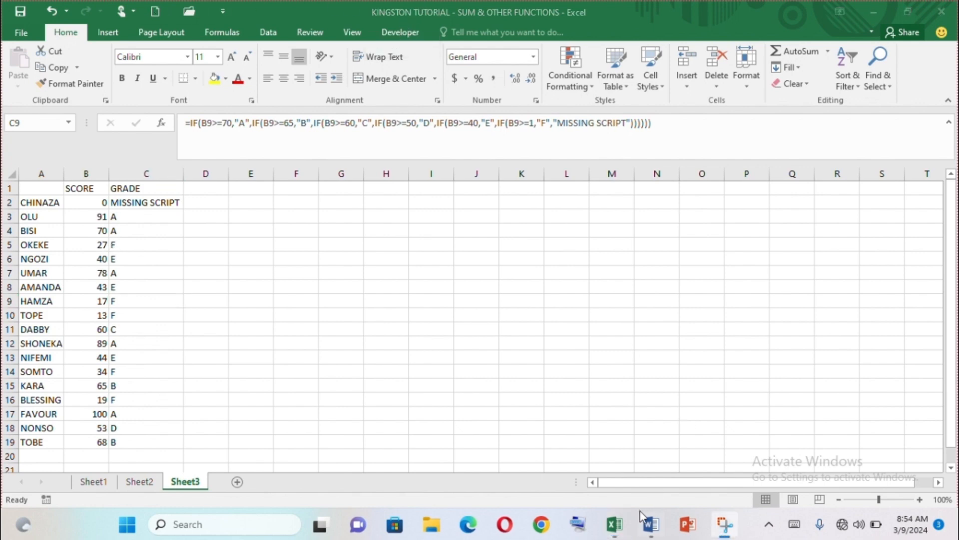
pyautogui.click(649, 523)
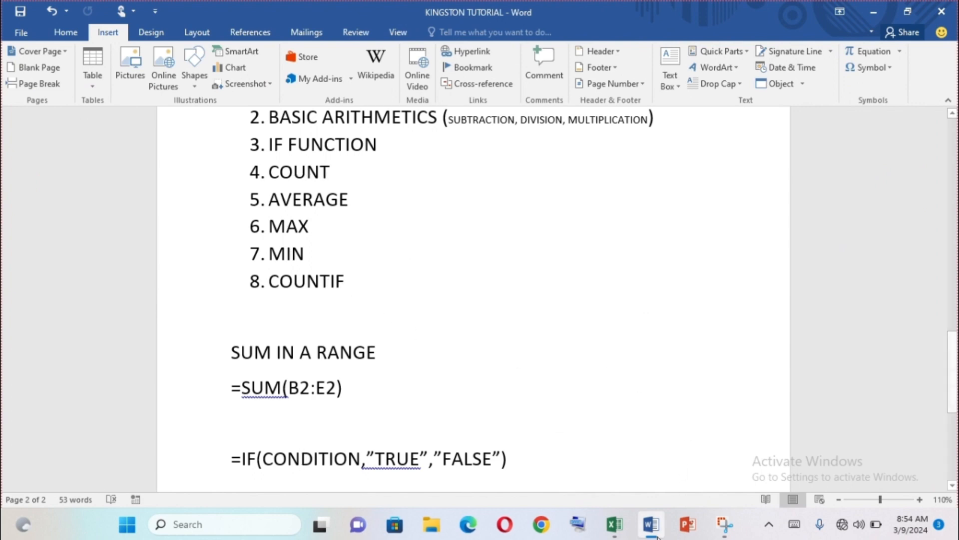
pyautogui.click(615, 524)
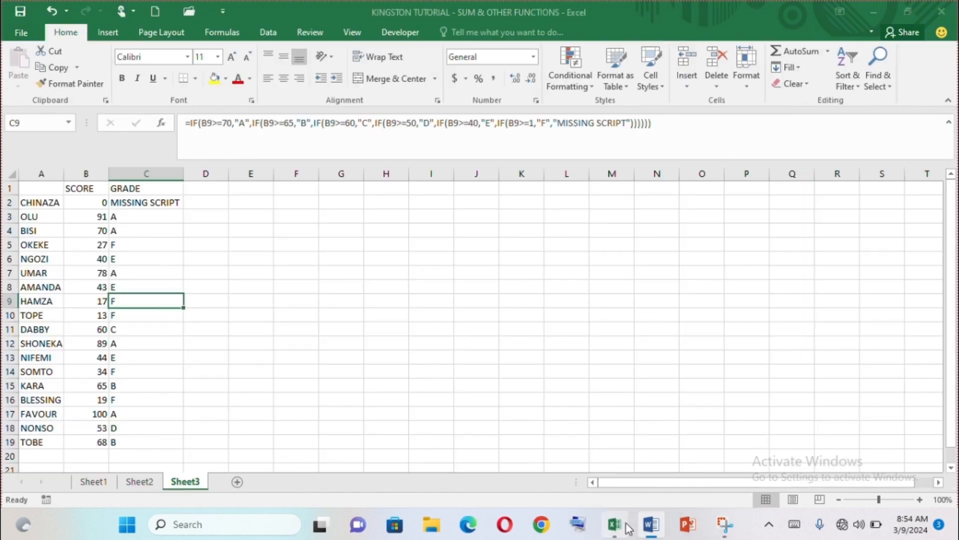
# Enter the labels COUNT, AVERAGE, MAX, MIN and COUNTIF down G3:G7.
pyautogui.click(349, 219)
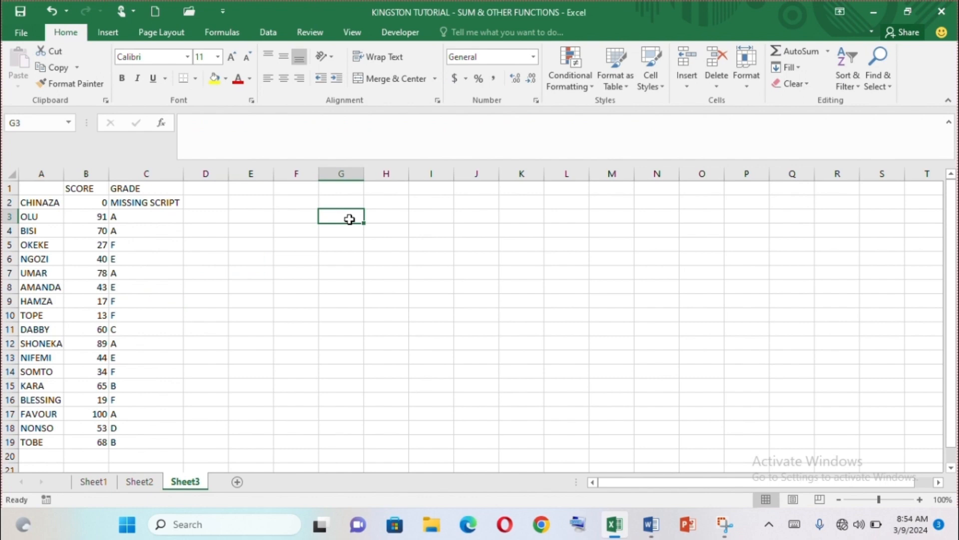
pyautogui.write('COUNT')
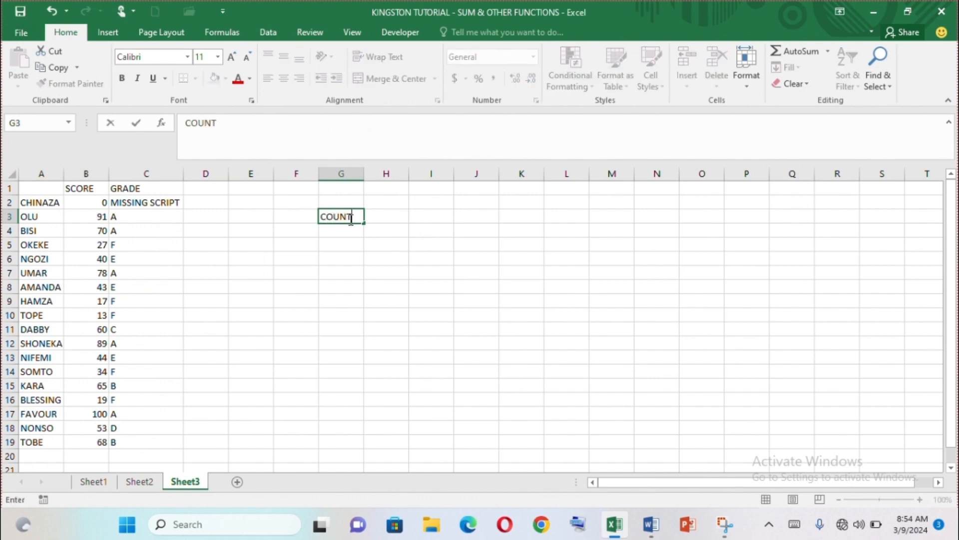
pyautogui.press('Return')
pyautogui.write('AVERAGE')
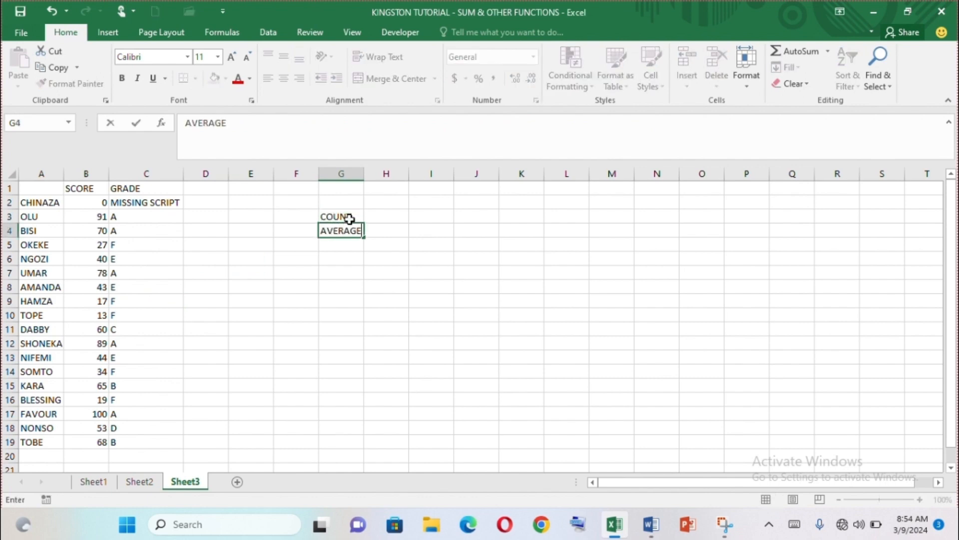
pyautogui.press('Return')
pyautogui.write('MAX')
pyautogui.press('Return')
pyautogui.write('MIN')
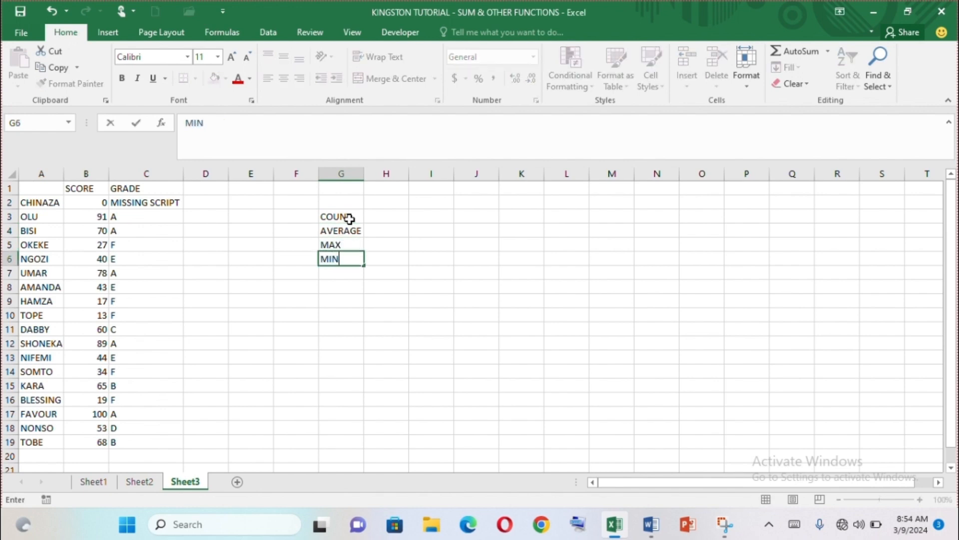
pyautogui.press('Return')
pyautogui.write('COUNTIF')
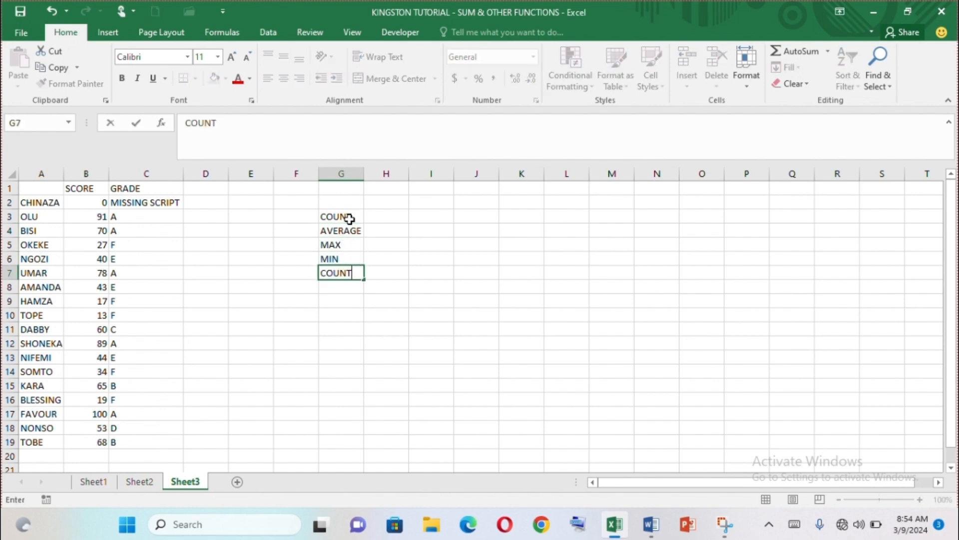
pyautogui.press('Tab')
# List grades A, B, C, D, E, F and MISSING SCRIPT in H7:H13, then auto-fit column H.
pyautogui.write('A')
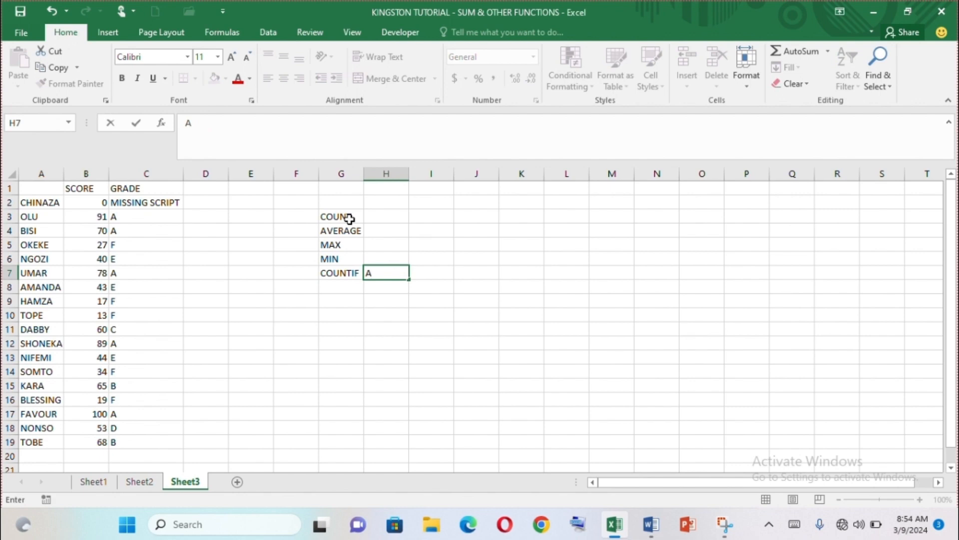
pyautogui.press('Return')
pyautogui.write('B')
pyautogui.press('Return')
pyautogui.write('C')
pyautogui.press('Return')
pyautogui.write('D')
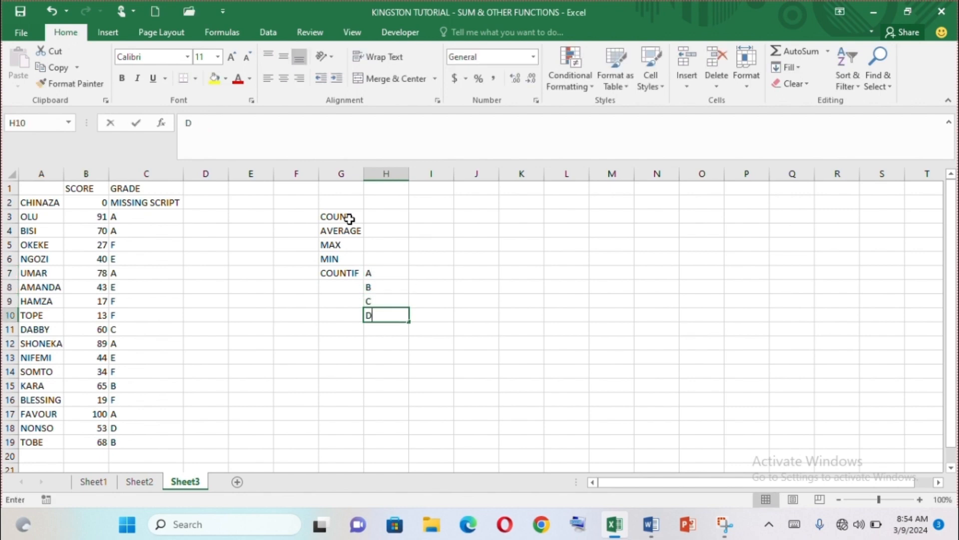
pyautogui.press('Return')
pyautogui.write('E')
pyautogui.press('Return')
pyautogui.write('F')
pyautogui.press('Return')
pyautogui.write('M')
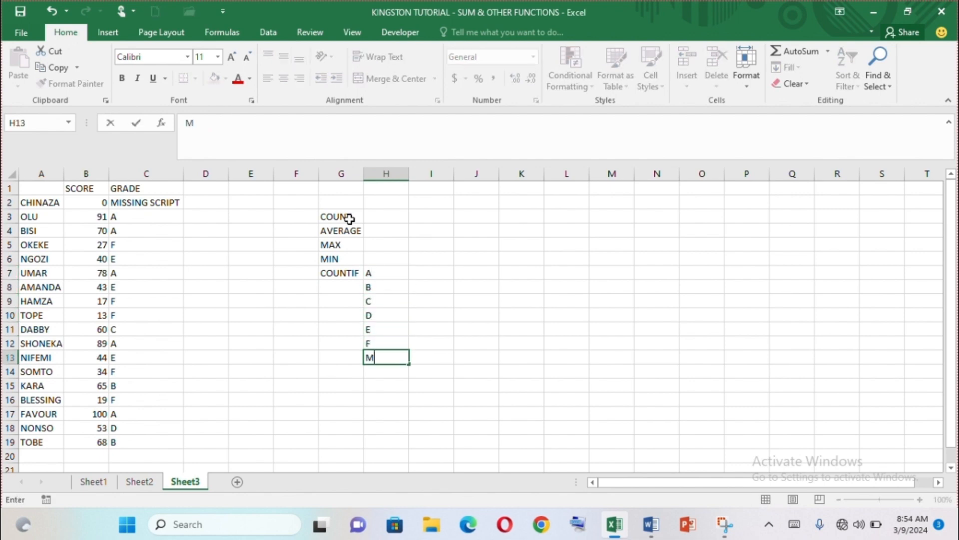
pyautogui.write('ISSING SCRIP')
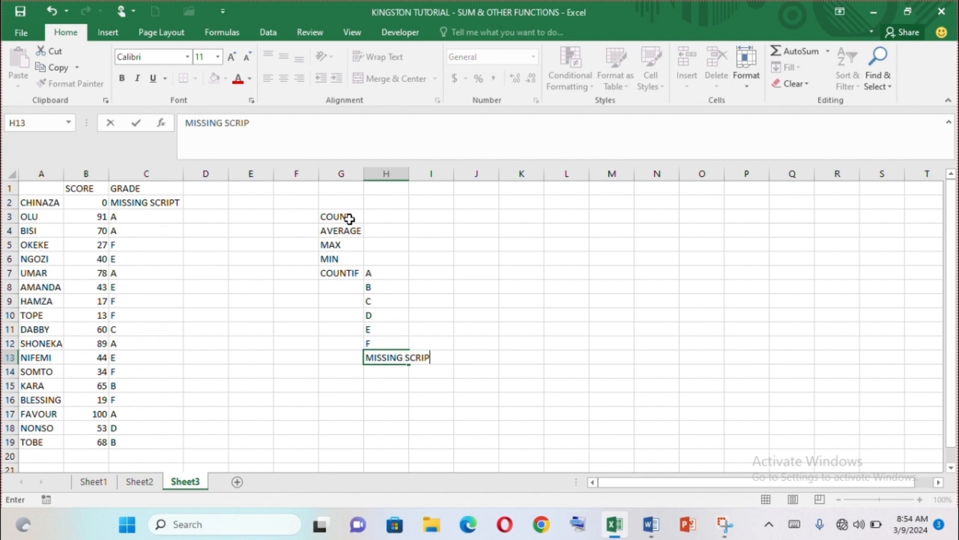
pyautogui.write('T')
pyautogui.click(654, 228)
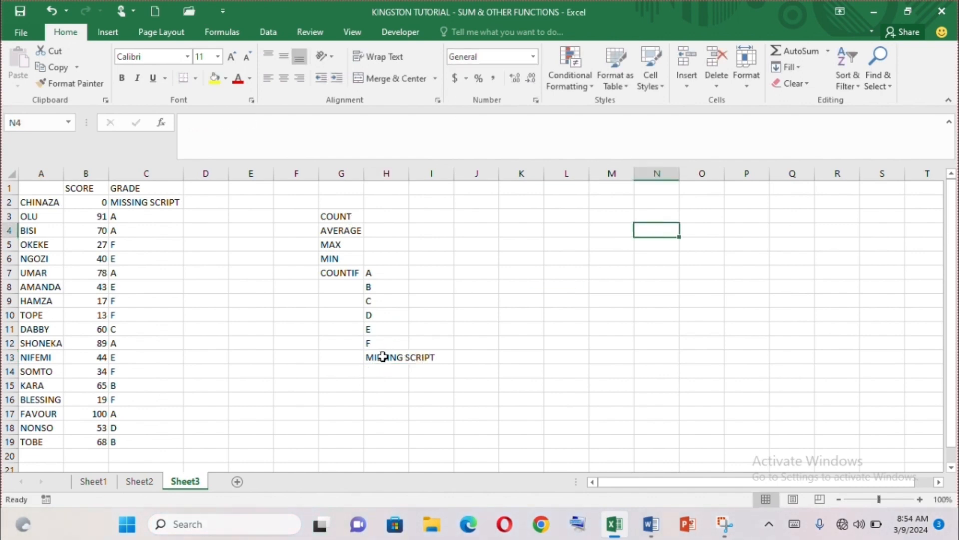
pyautogui.doubleClick(408, 171)
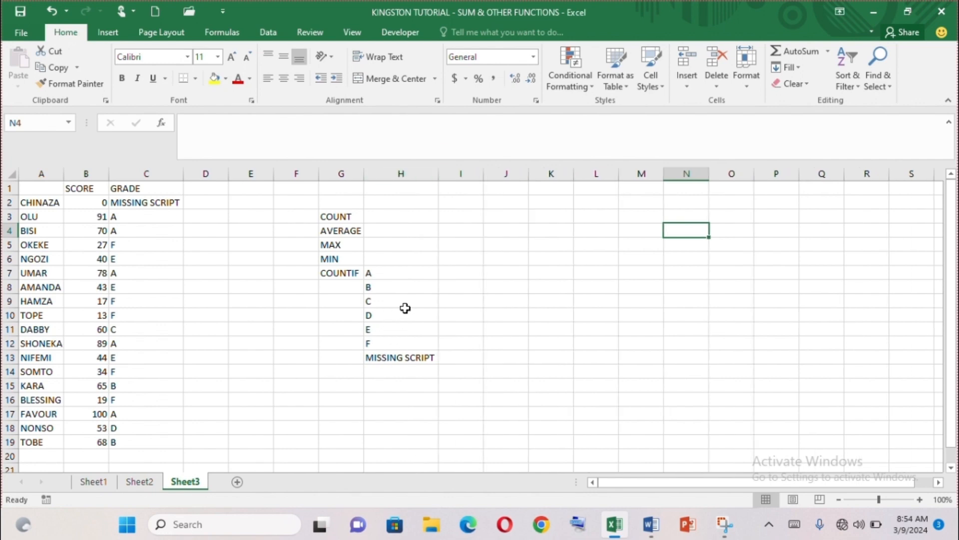
pyautogui.click(386, 217)
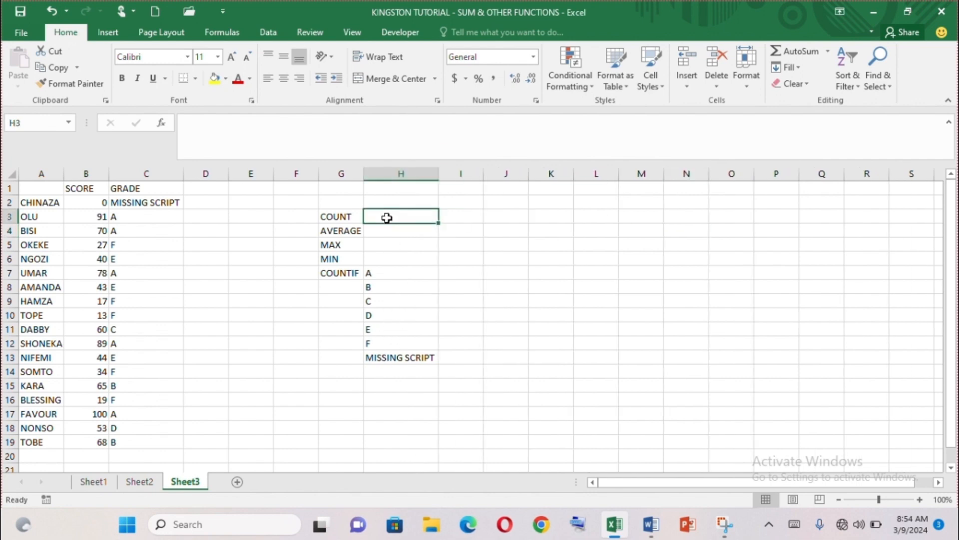
# Insert =COUNT(B2:B19) in H3 through the function finder, returning 18.
pyautogui.click(161, 128)
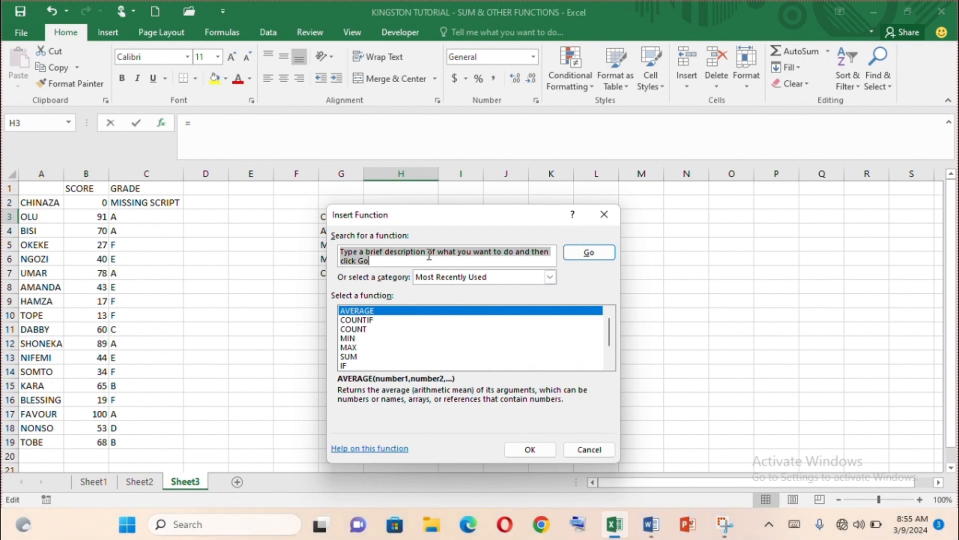
pyautogui.write('COUNT')
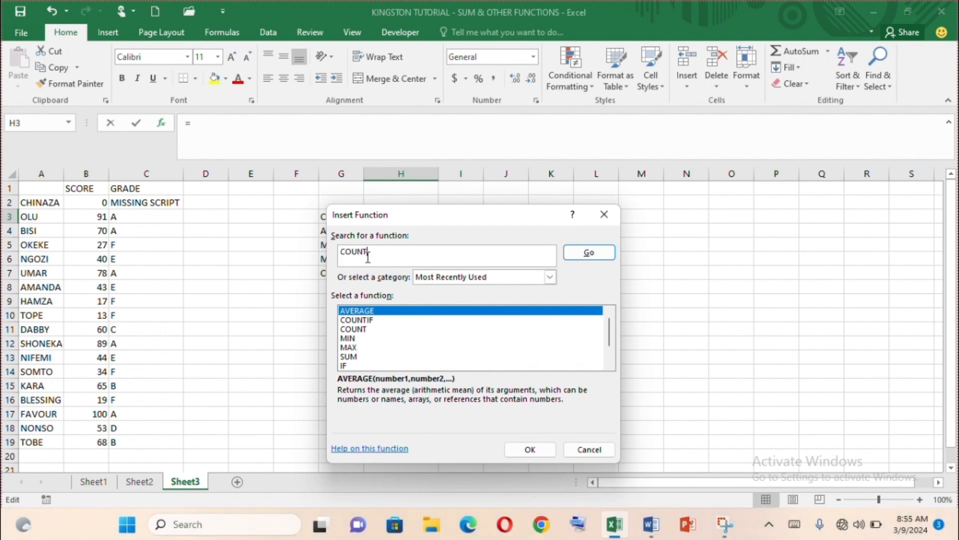
pyautogui.click(589, 254)
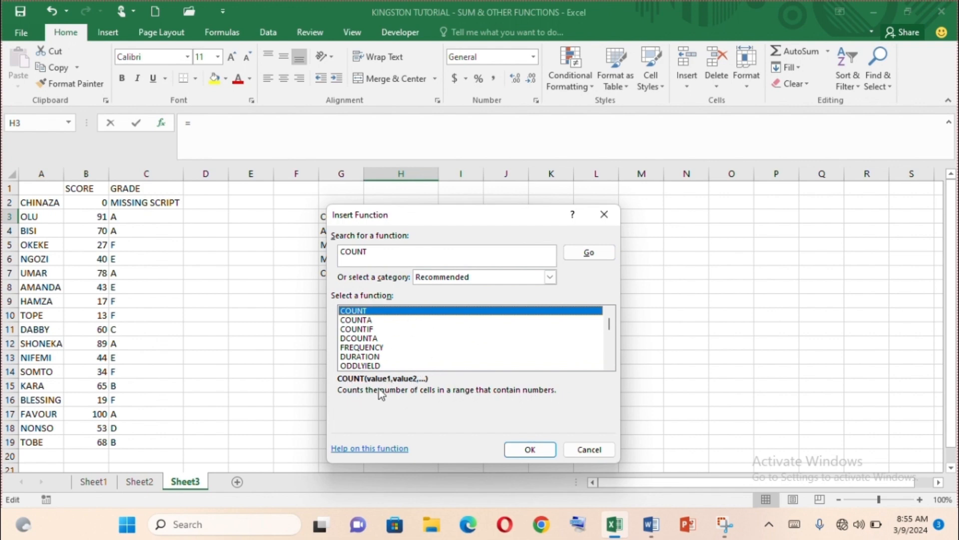
pyautogui.click(524, 451)
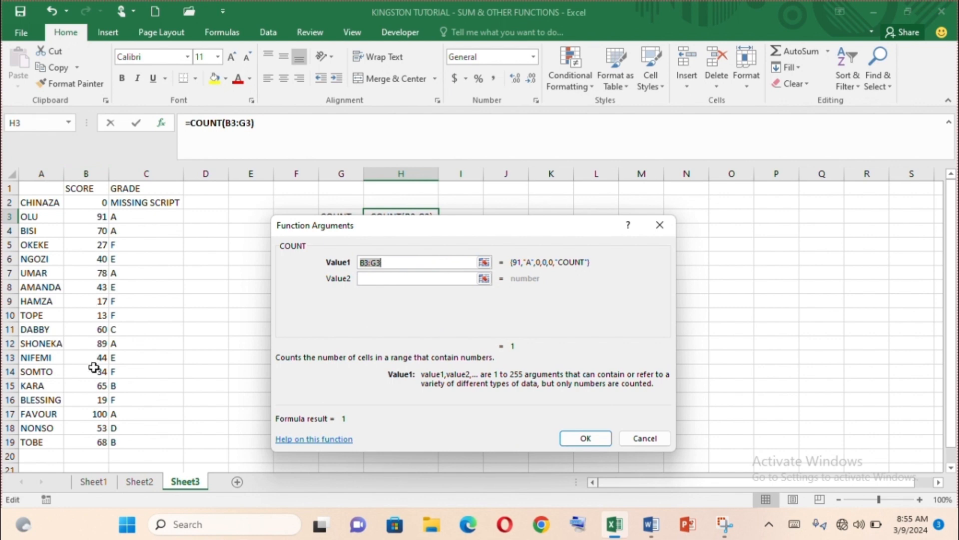
pyautogui.write('B2')
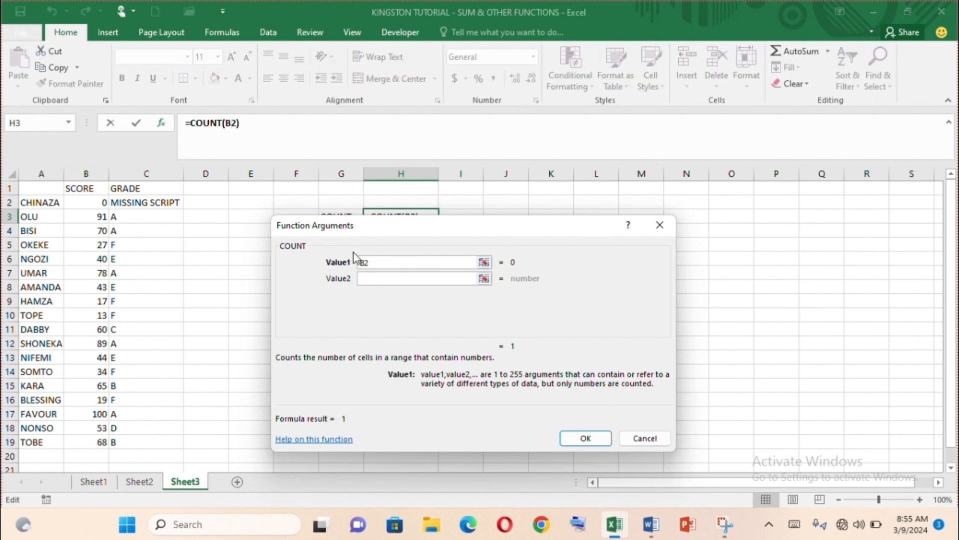
pyautogui.write(':B19')
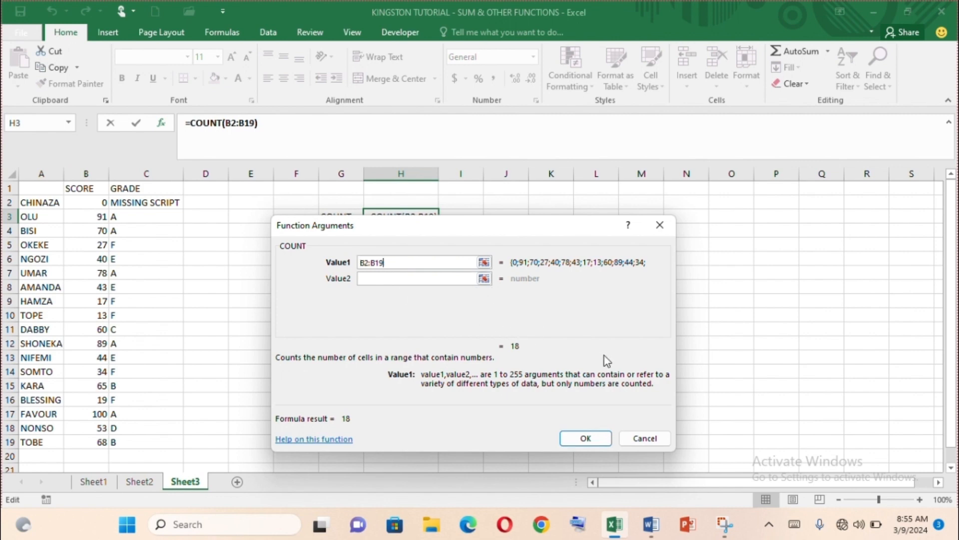
pyautogui.click(586, 439)
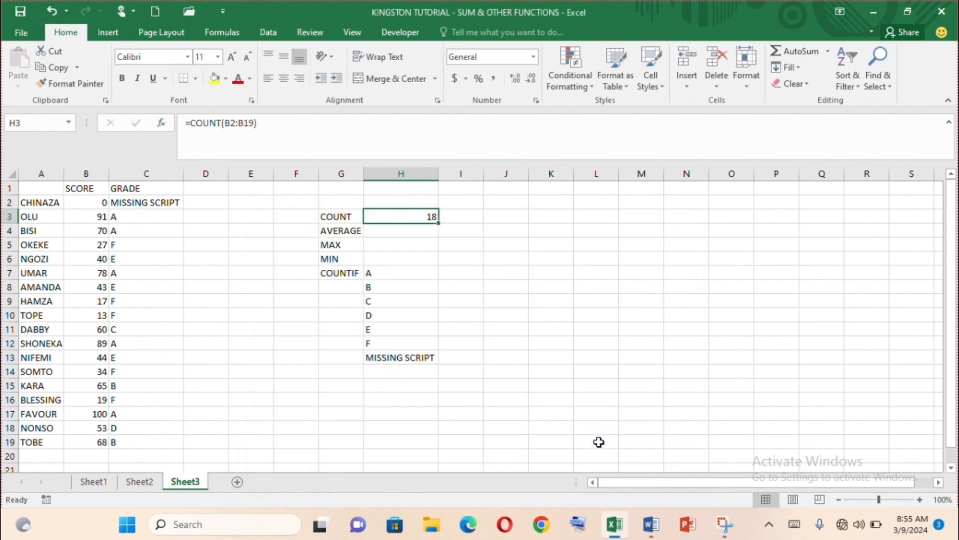
pyautogui.press('Down')
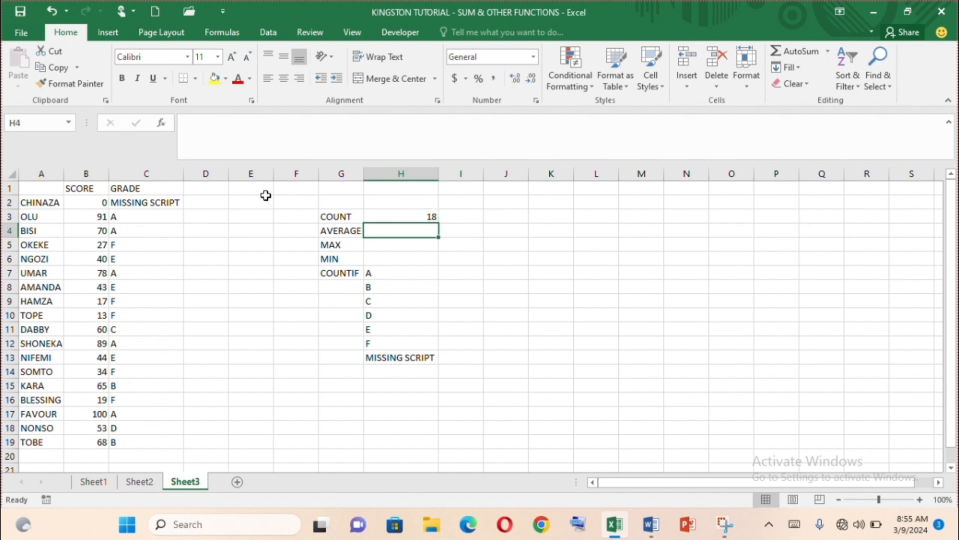
# Insert =AVERAGE(B2:B19) in H4, returning 50.61111111.
pyautogui.click(161, 124)
pyautogui.write('AVERAGE')
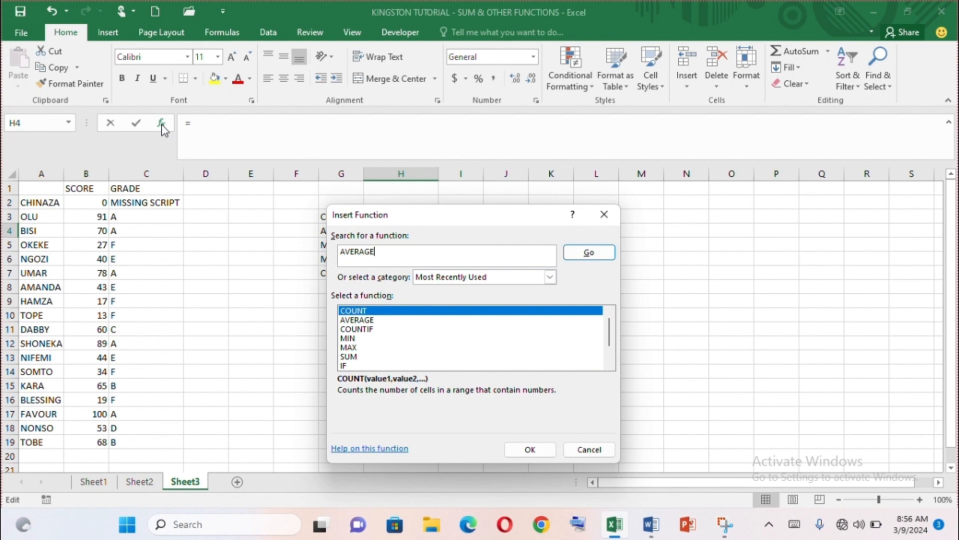
pyautogui.press('Return')
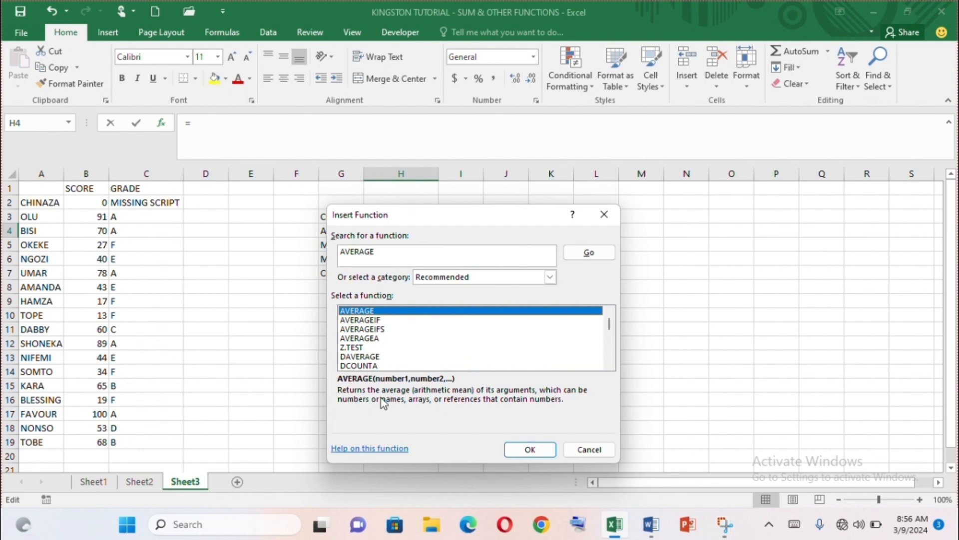
pyautogui.click(530, 449)
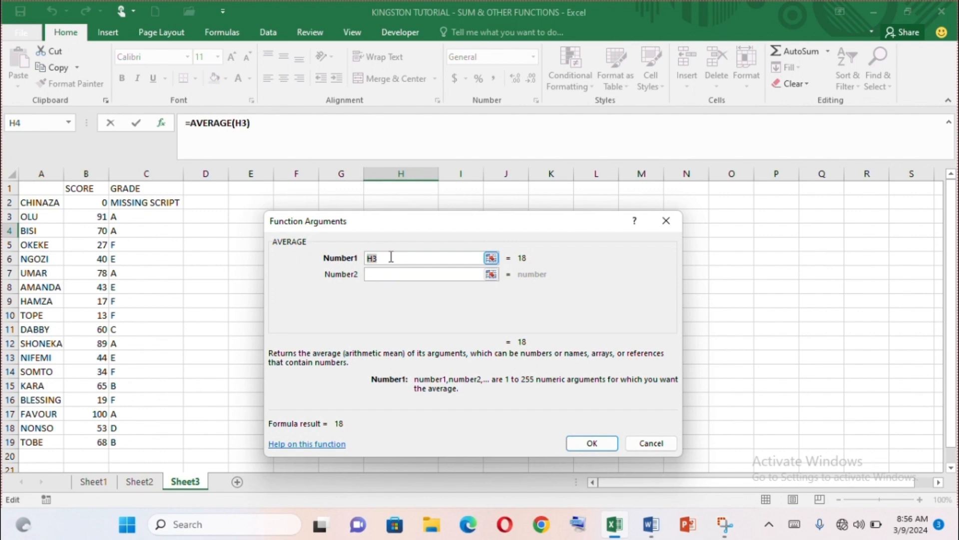
pyautogui.write('B2:')
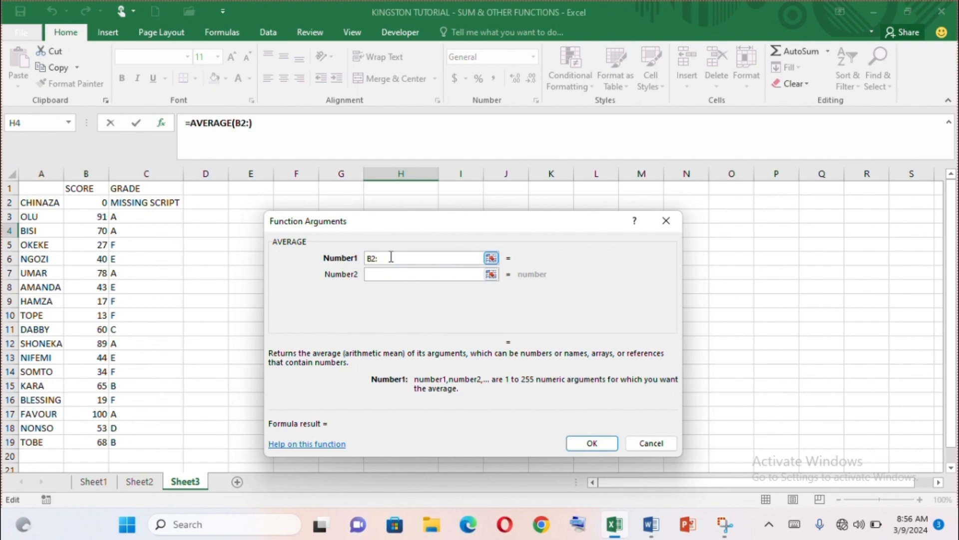
pyautogui.write('B19')
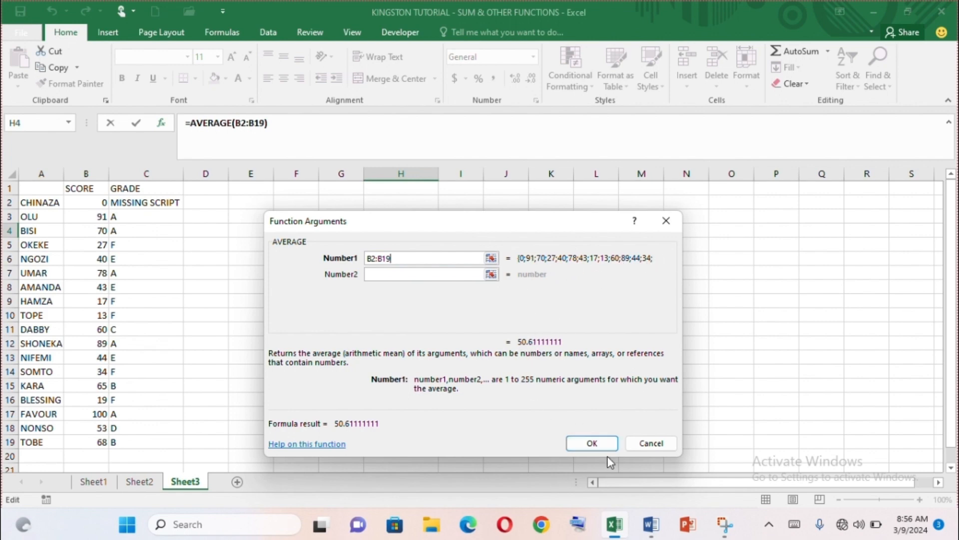
pyautogui.click(592, 444)
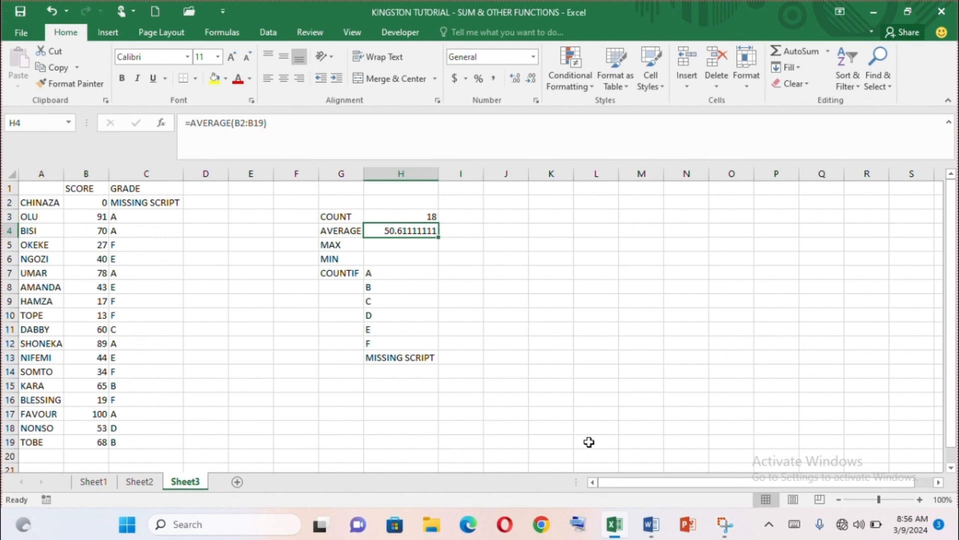
pyautogui.click(392, 247)
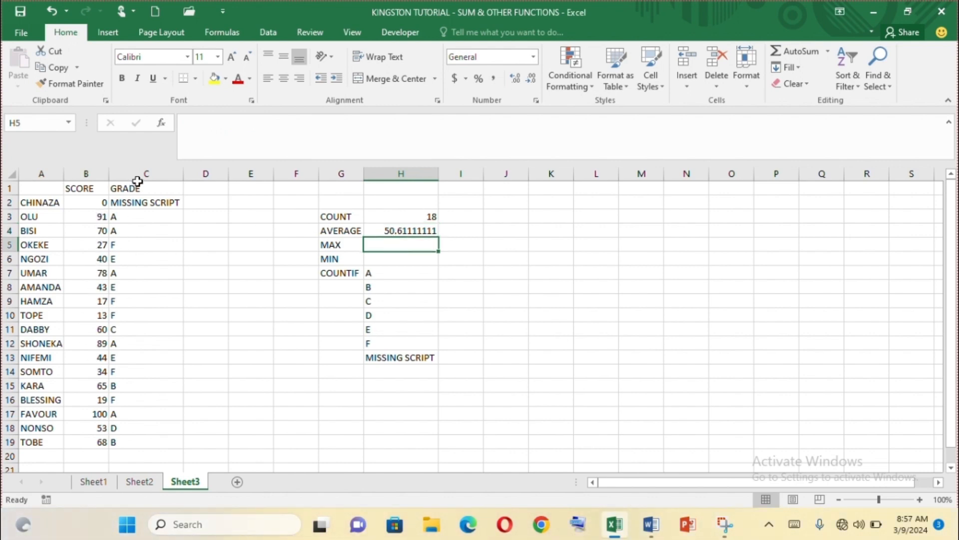
# Insert =MAX(B2:B19) in H5, showing a highest score of 100.
pyautogui.click(157, 123)
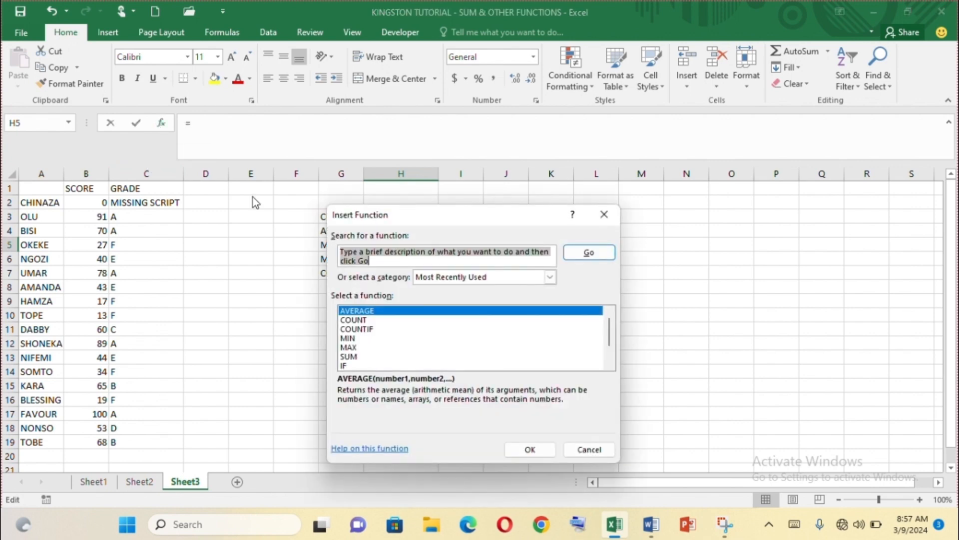
pyautogui.write('MAX')
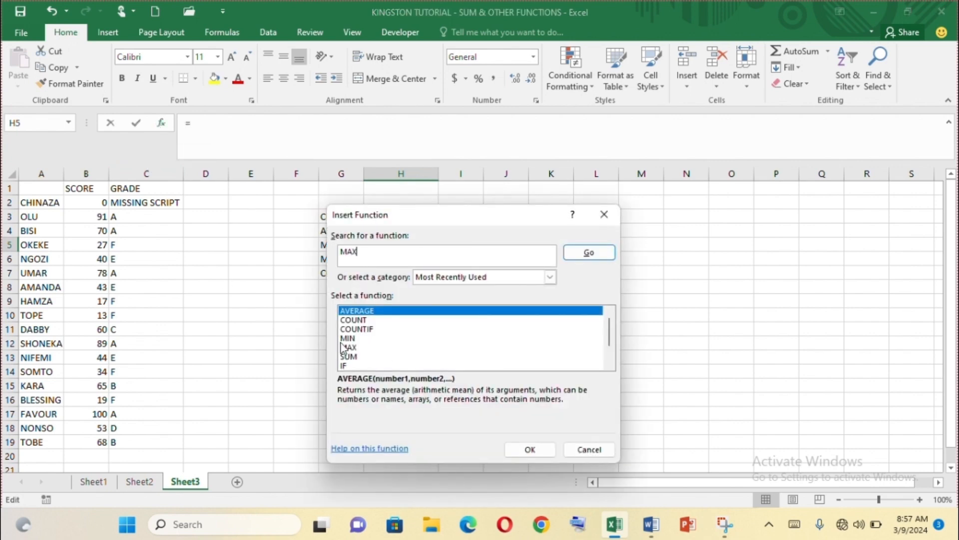
pyautogui.click(348, 348)
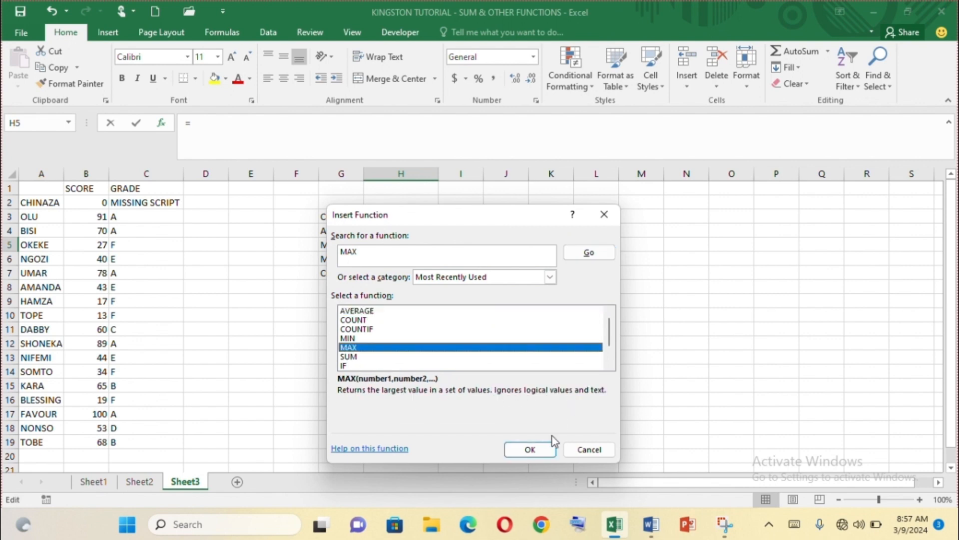
pyautogui.click(530, 449)
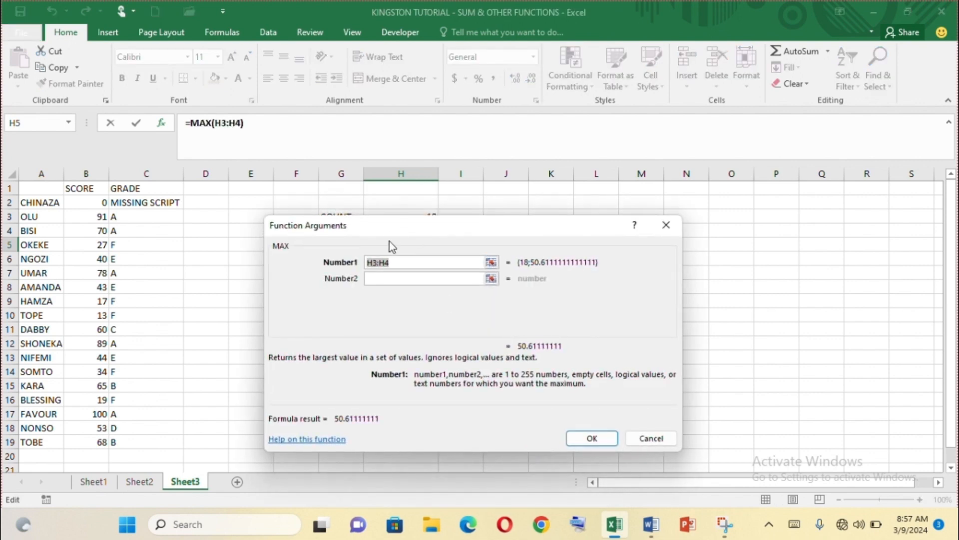
pyautogui.write('B2:B')
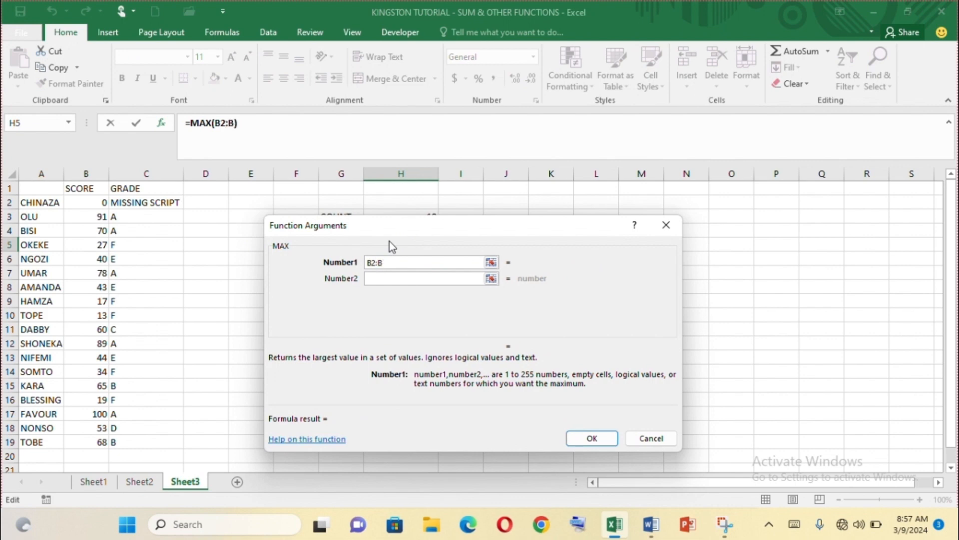
pyautogui.write('19')
pyautogui.click(610, 442)
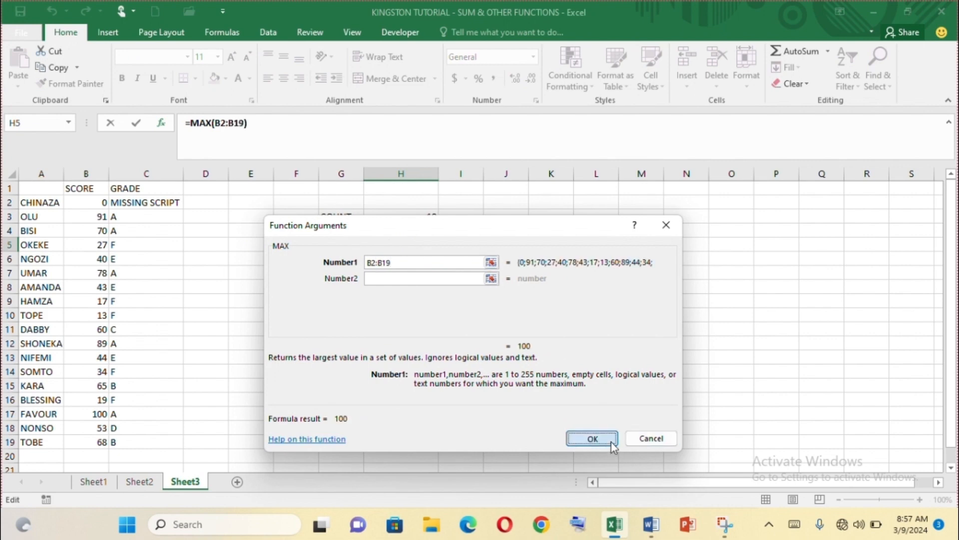
pyautogui.click(407, 259)
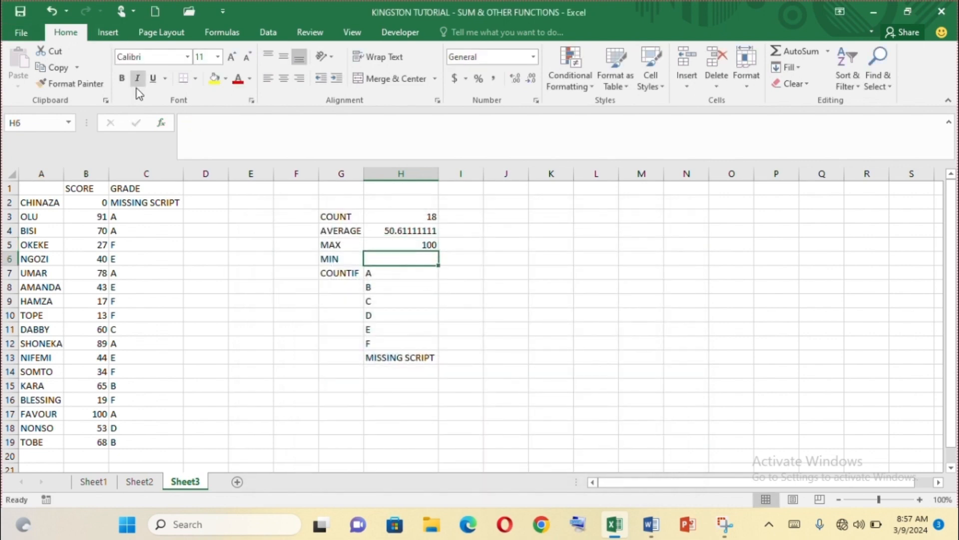
# Insert =MIN(B2:B19) in H6, showing a lowest score of 0.
pyautogui.click(161, 123)
pyautogui.click(348, 347)
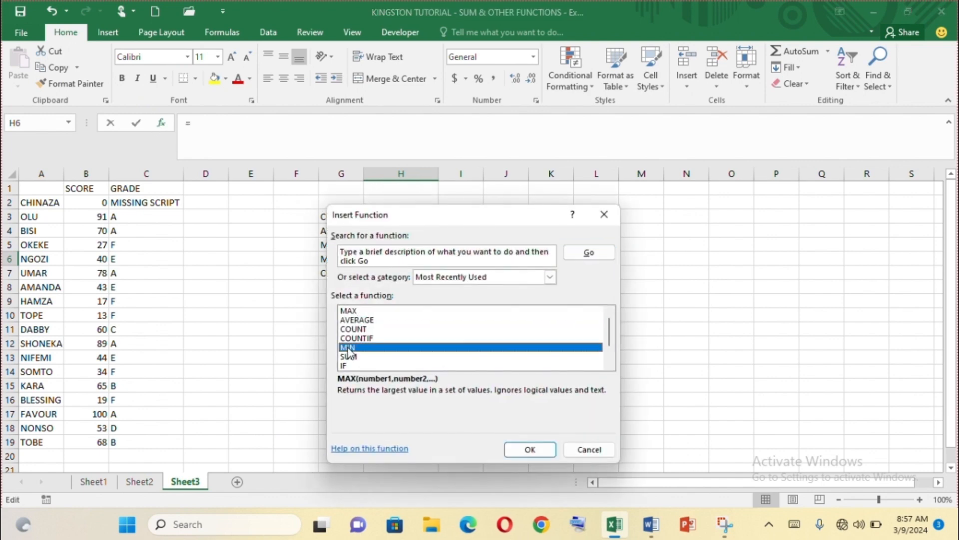
pyautogui.click(522, 450)
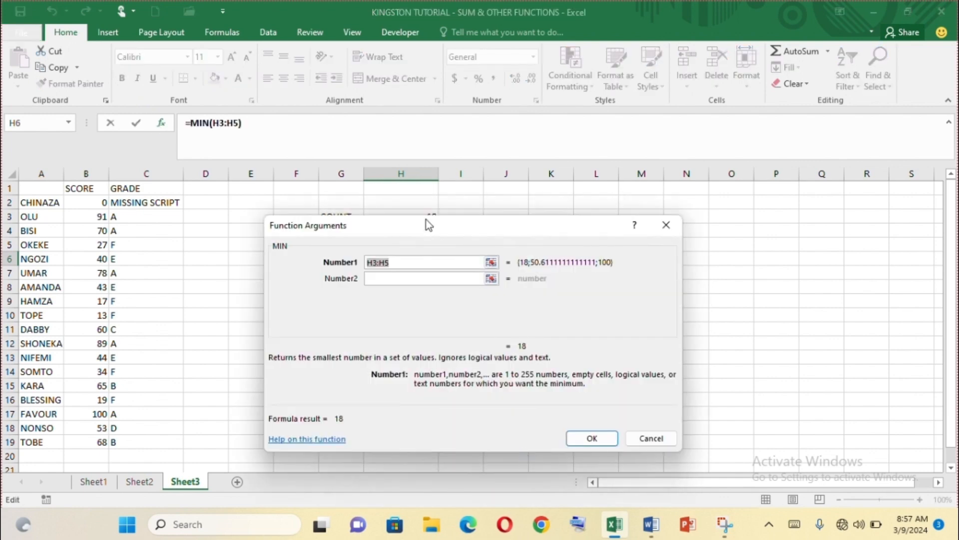
pyautogui.write('B2:B')
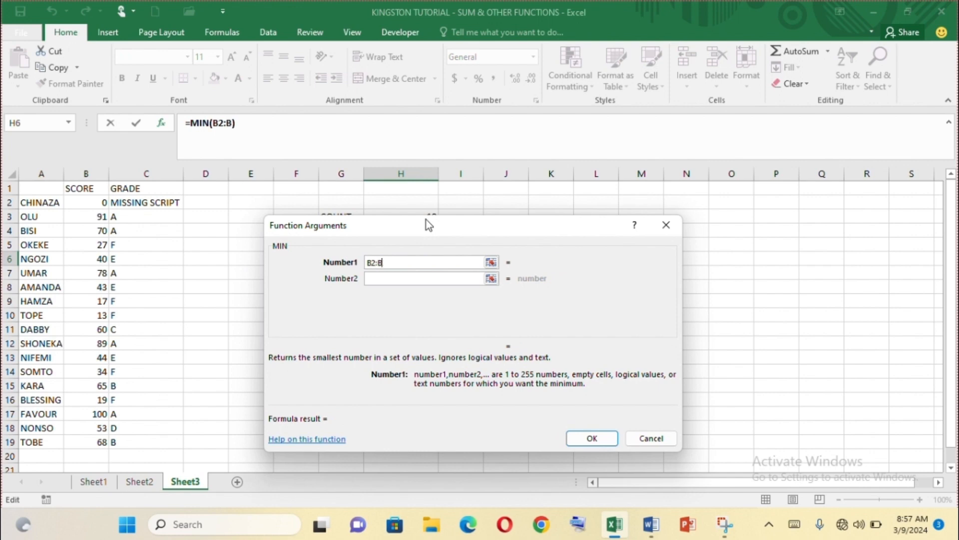
pyautogui.write('19')
pyautogui.click(593, 440)
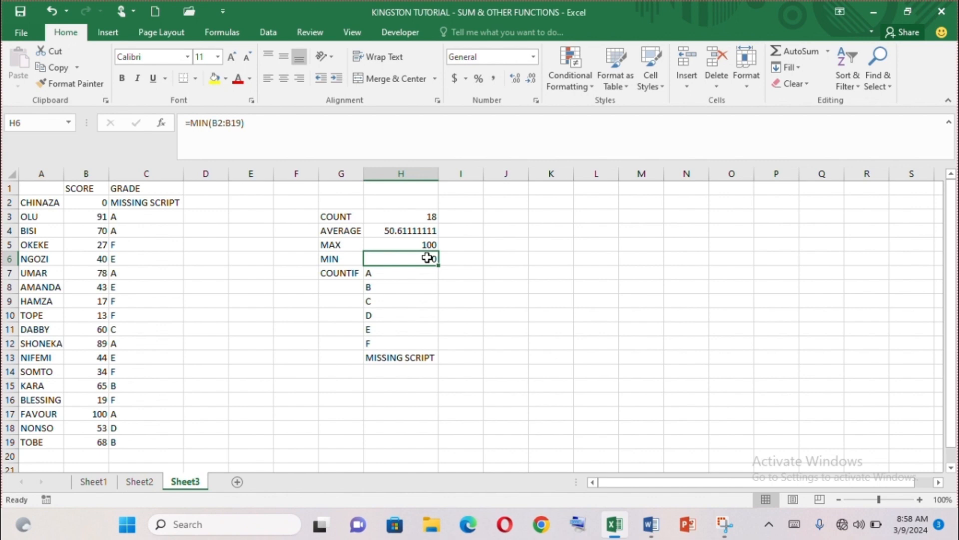
pyautogui.click(445, 271)
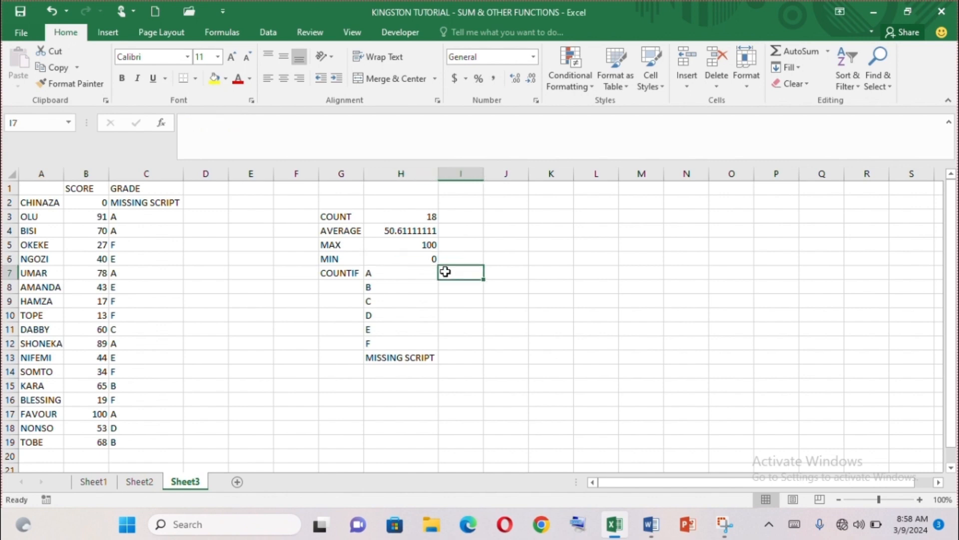
# Insert =COUNTIF(C2:C19,"A") in I7, counting 5 grade-A students.
pyautogui.click(162, 123)
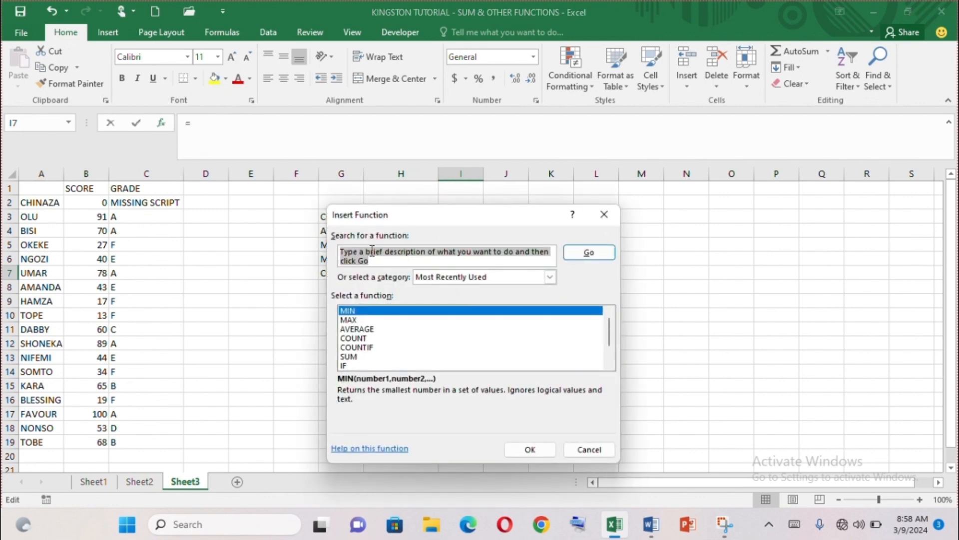
pyautogui.click(361, 347)
pyautogui.click(529, 450)
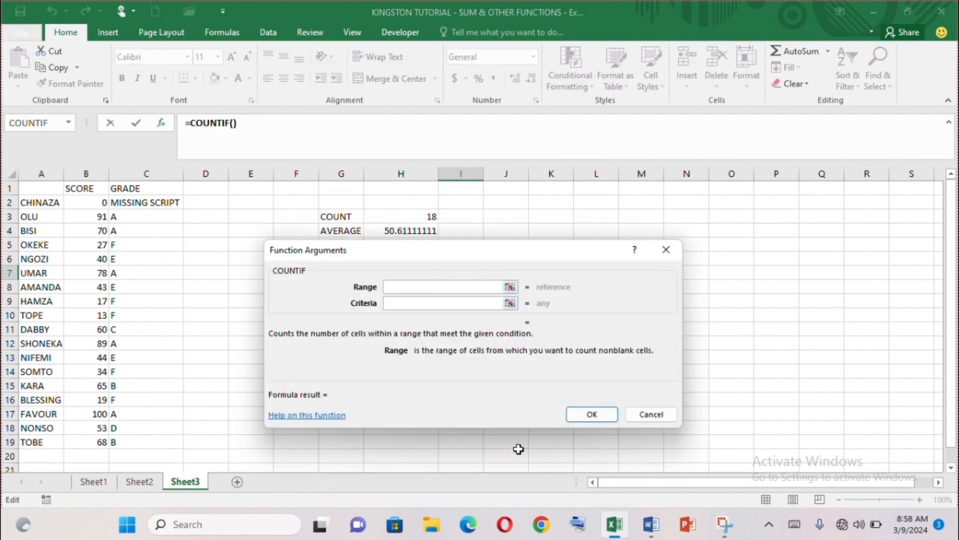
pyautogui.write('C2')
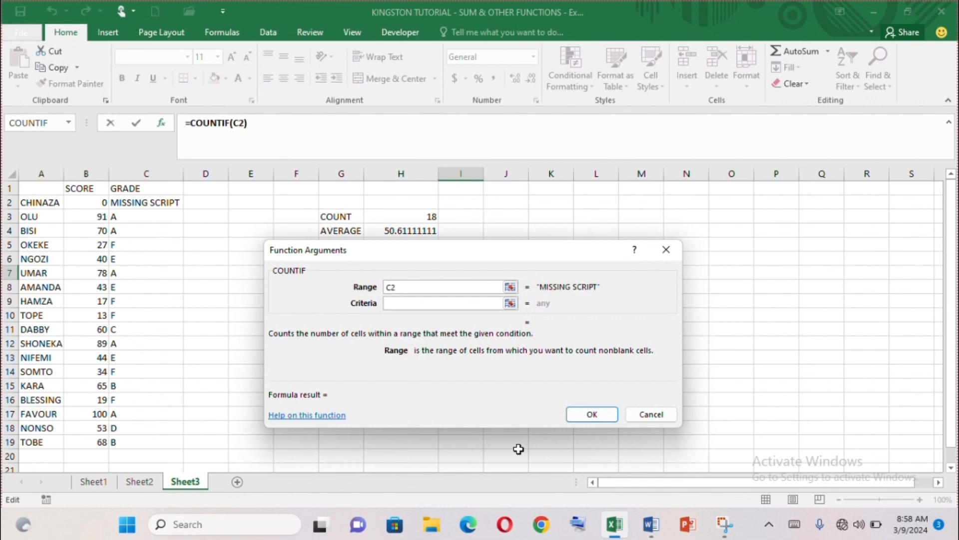
pyautogui.write(':C19')
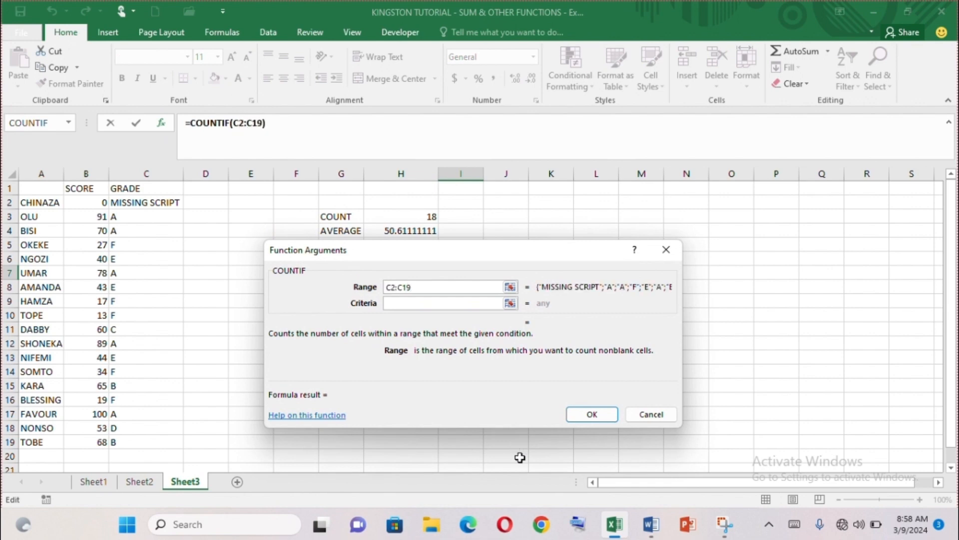
pyautogui.click(441, 303)
pyautogui.write('A')
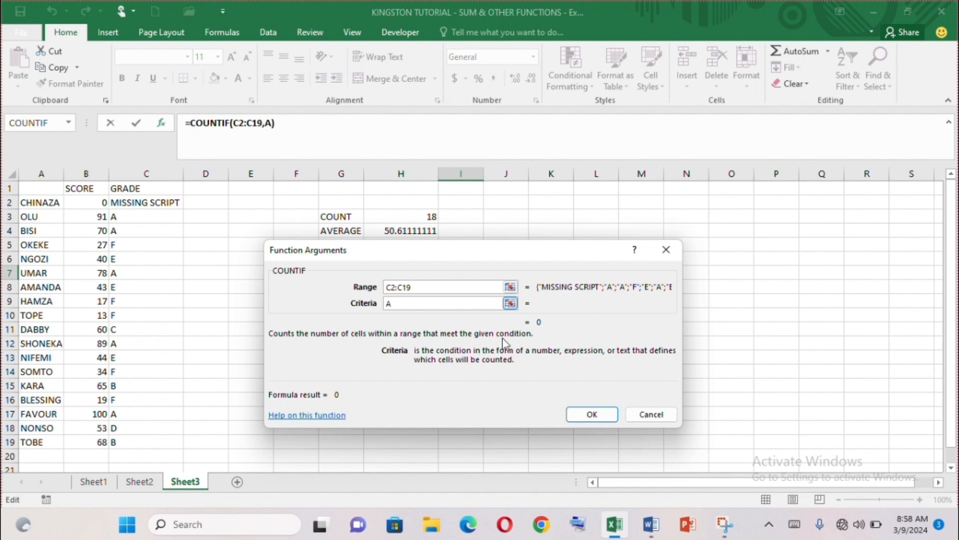
pyautogui.click(597, 413)
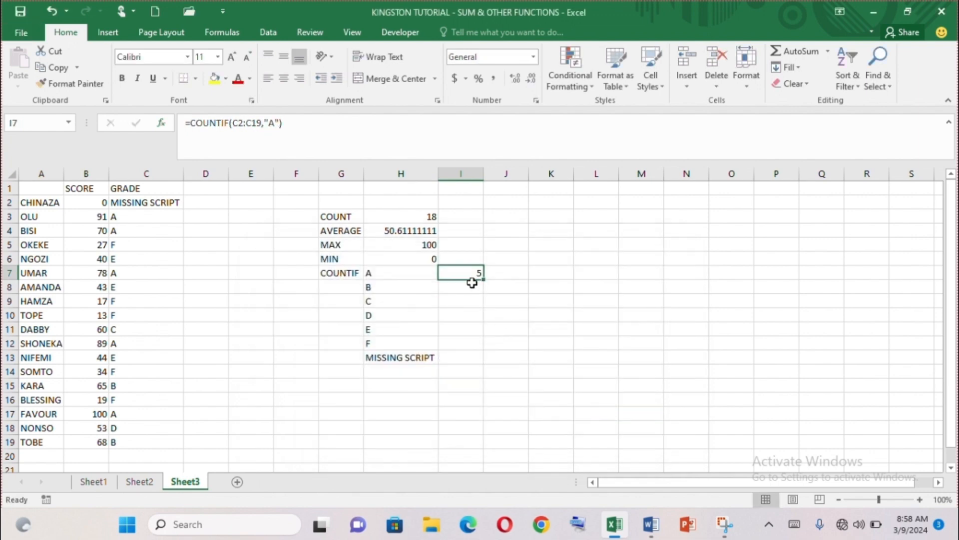
pyautogui.click(471, 283)
# Count grade B students in I8 with COUNTIF over C2:C19, giving 2.
pyautogui.click(162, 123)
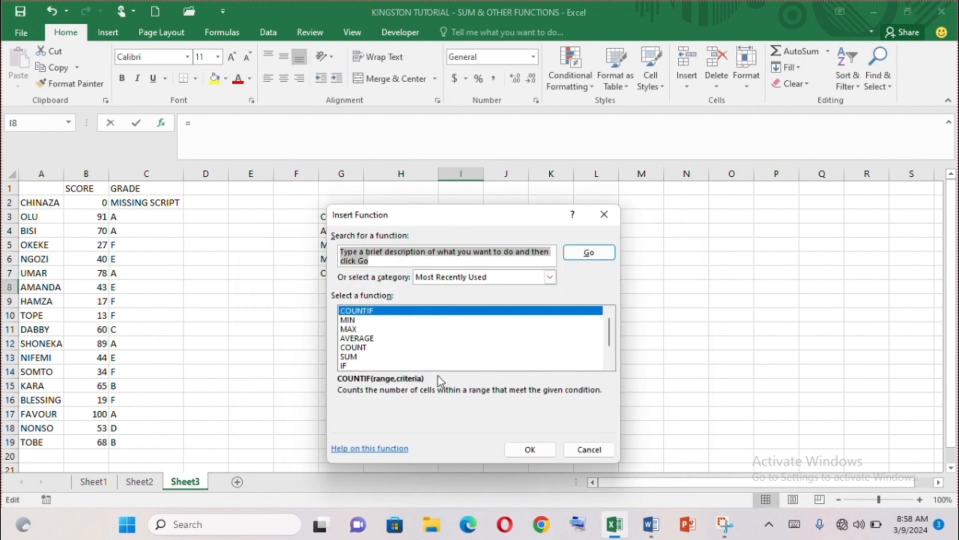
pyautogui.click(532, 451)
pyautogui.write('C2')
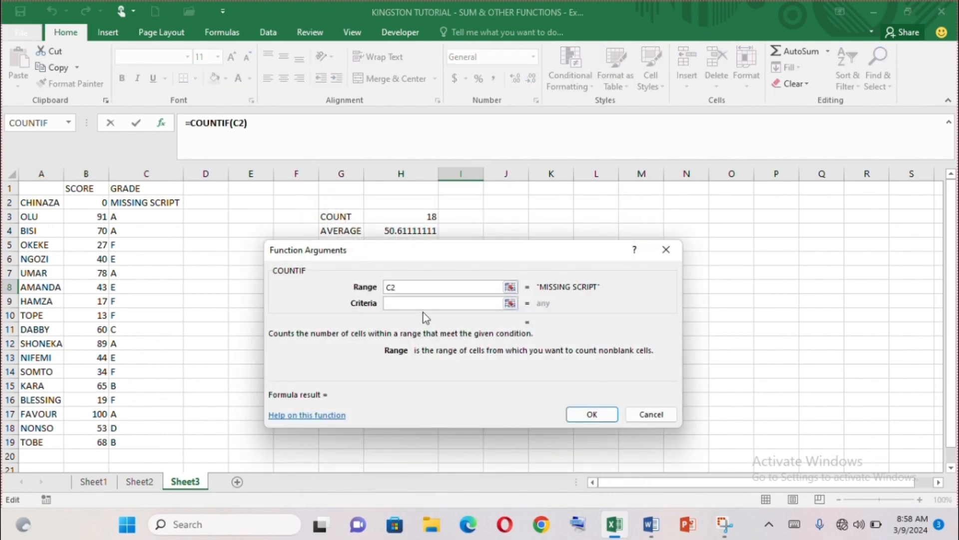
pyautogui.write(':C19')
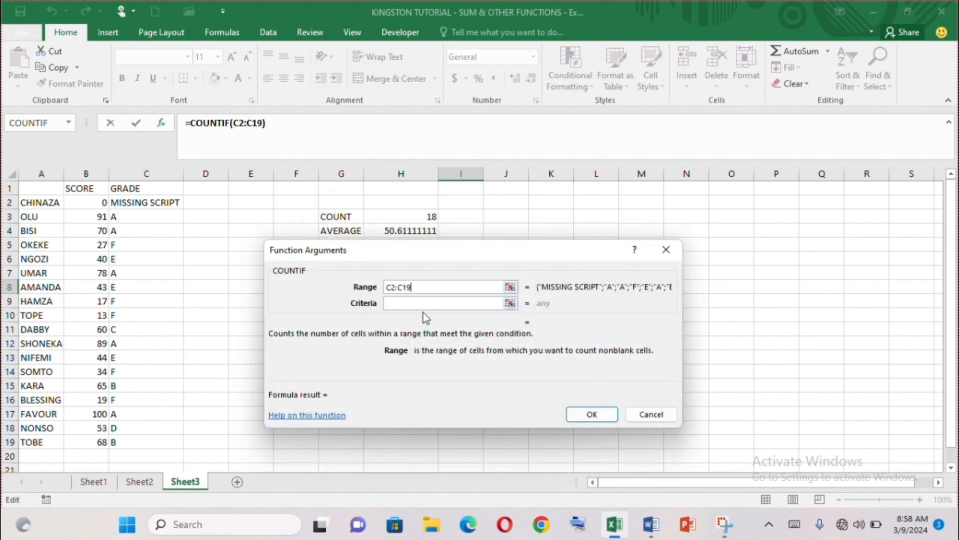
pyautogui.click(399, 303)
pyautogui.write('B')
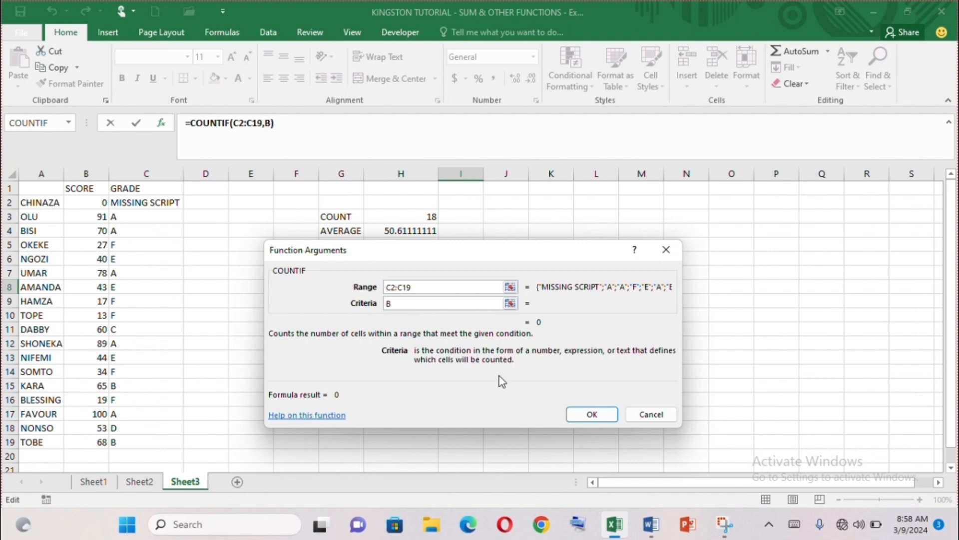
pyautogui.click(592, 414)
pyautogui.click(468, 304)
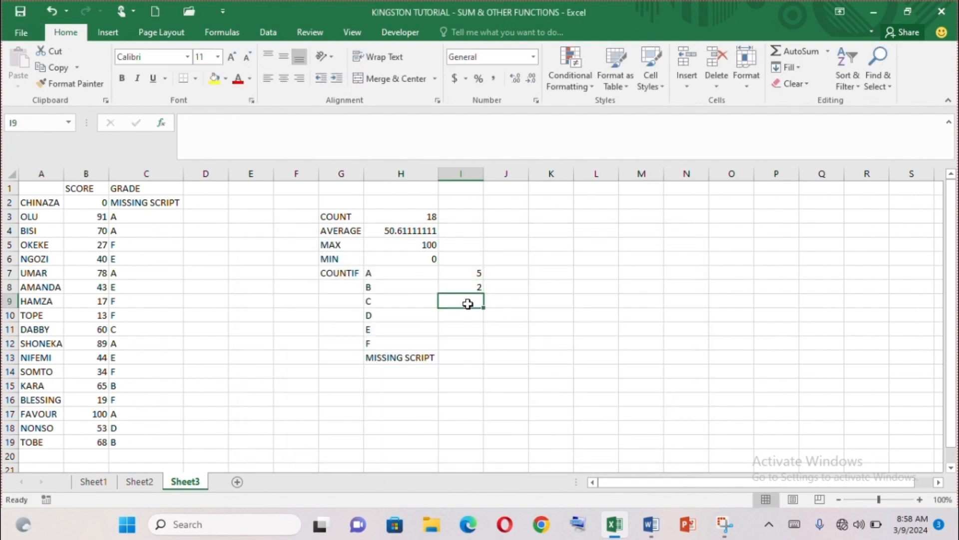
# Count grade C students in I9 with COUNTIF over C2:C19, giving 1.
pyautogui.click(161, 122)
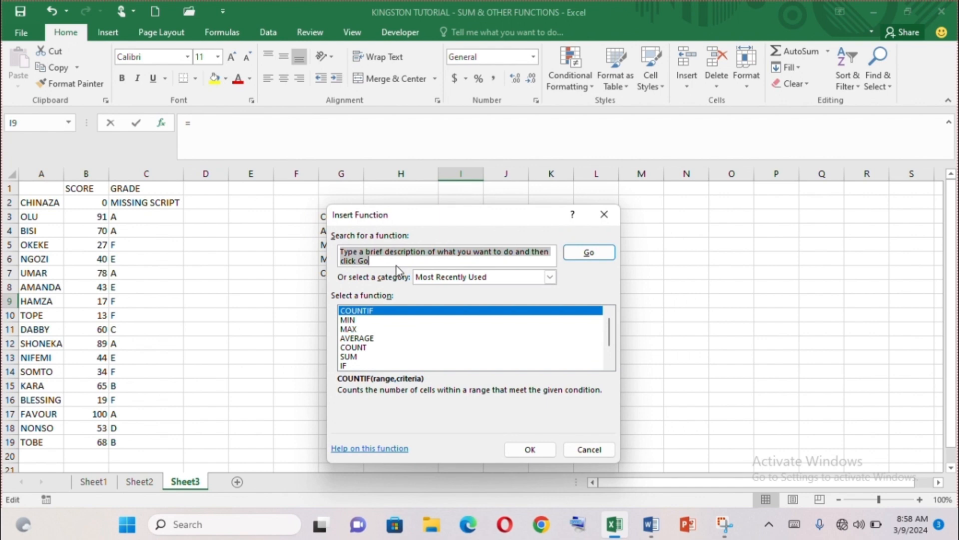
pyautogui.click(529, 450)
pyautogui.write('C2:C19')
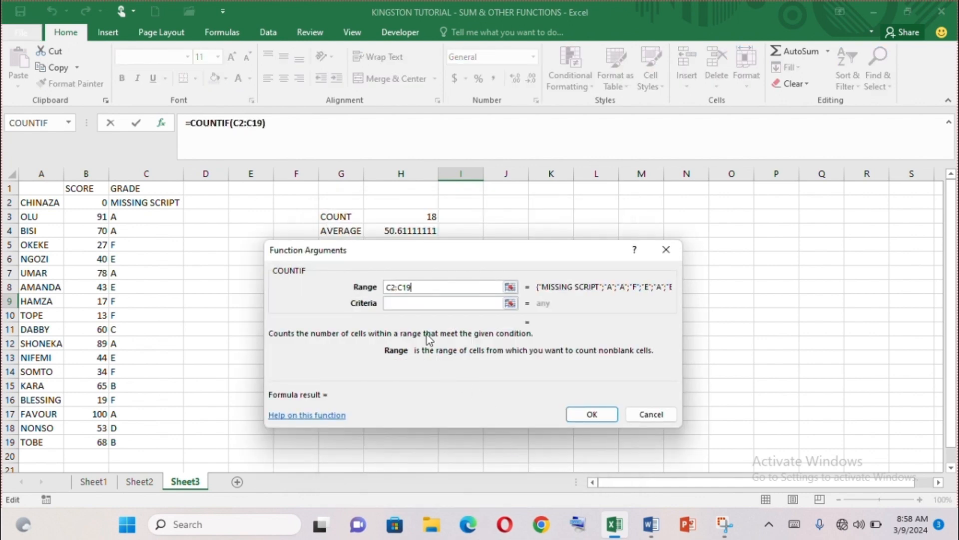
pyautogui.click(424, 303)
pyautogui.write('C')
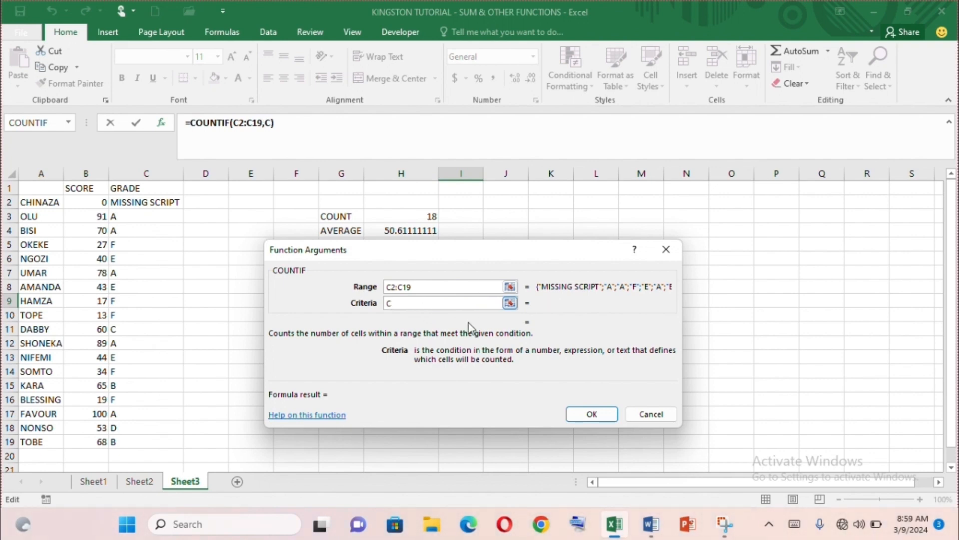
pyautogui.click(592, 414)
pyautogui.click(449, 316)
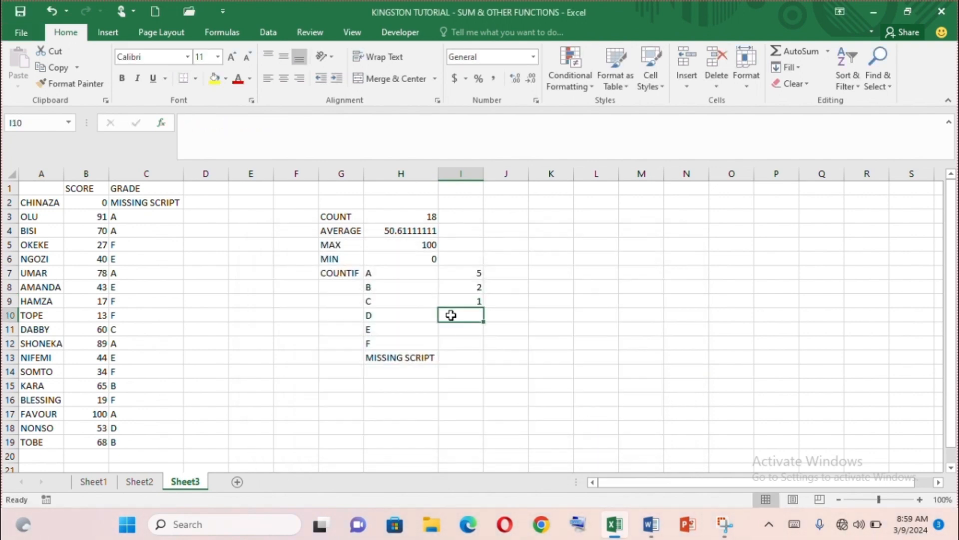
# Enter =COUNTIF(C2:C19,"D") in I10 to count the grade D students.
pyautogui.click(161, 123)
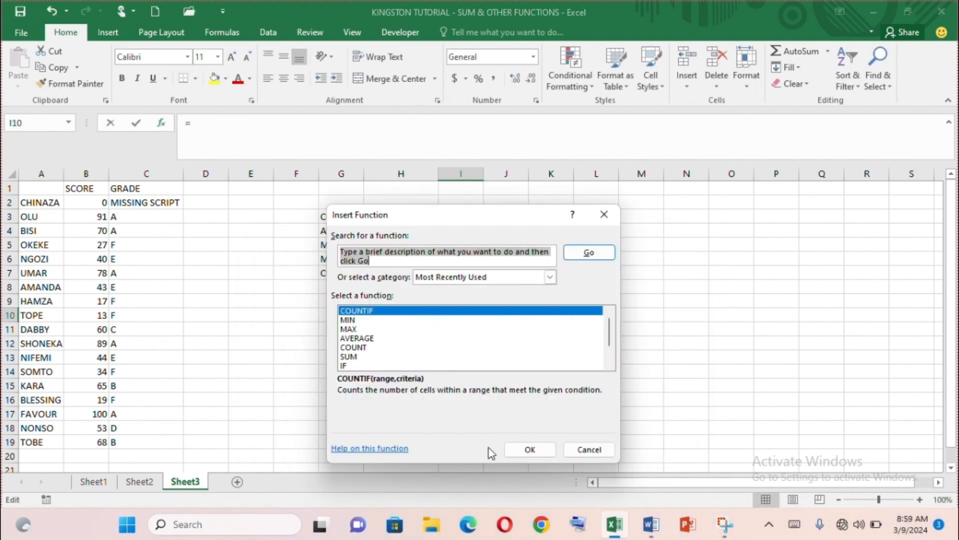
pyautogui.click(514, 450)
pyautogui.write('C2')
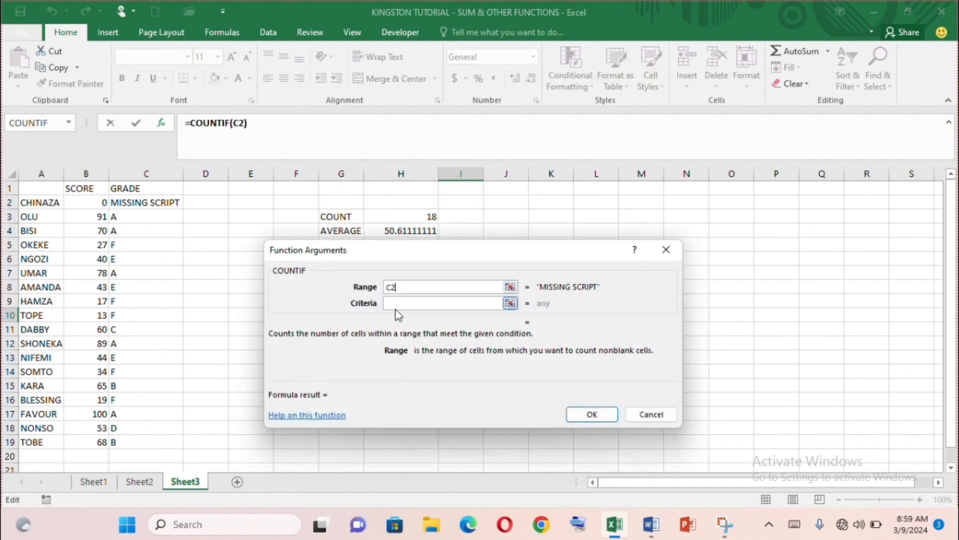
pyautogui.write(':C19')
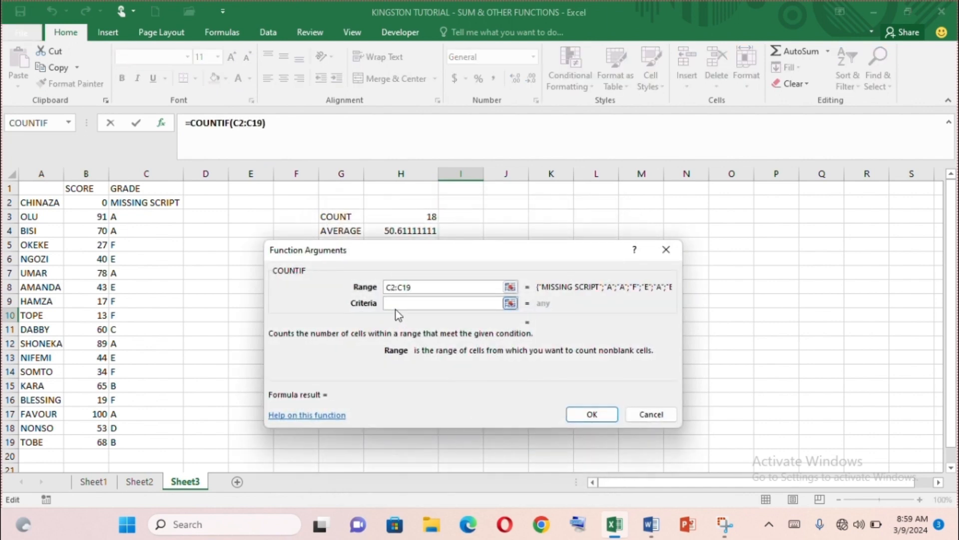
pyautogui.click(397, 302)
pyautogui.write('D')
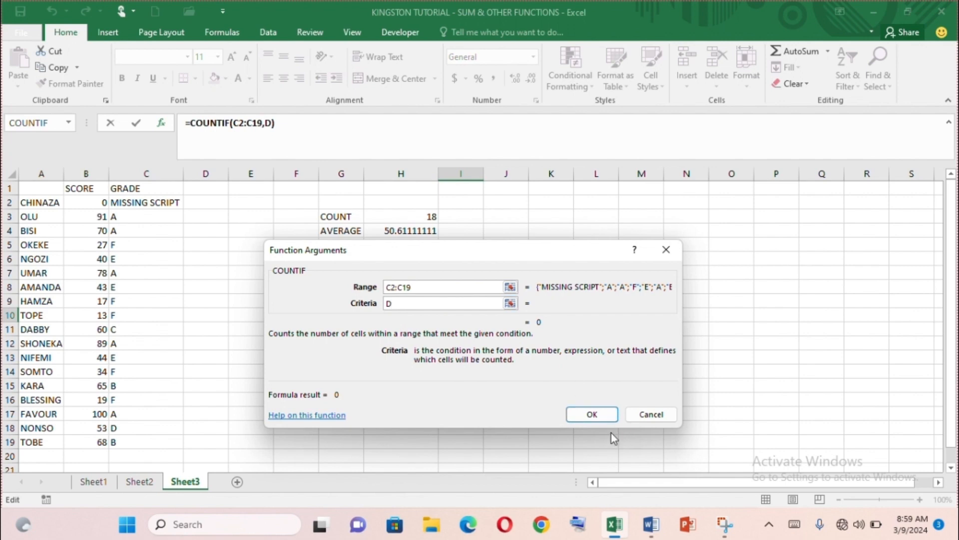
pyautogui.click(592, 414)
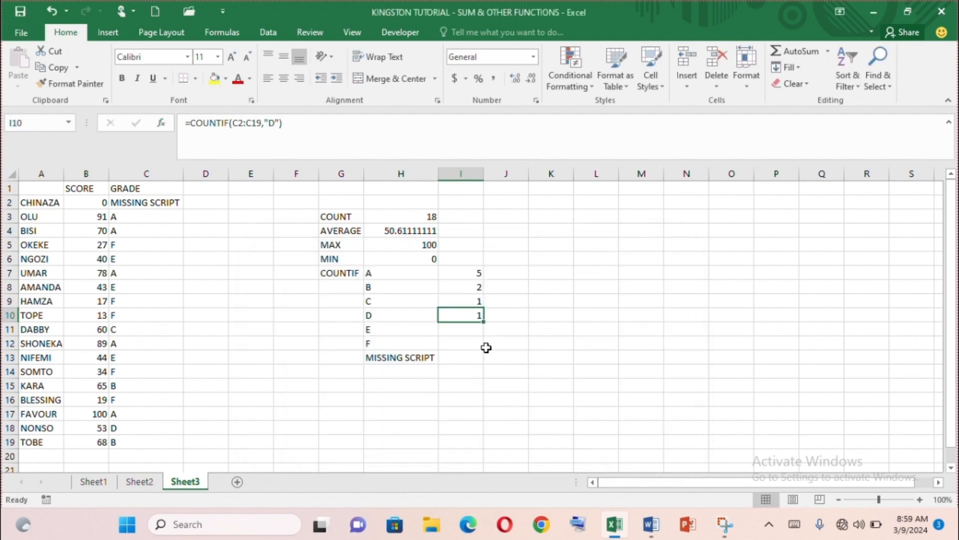
# Enter =COUNTIF(C2:C19,"E") in I11 to count the grade E students.
pyautogui.click(465, 327)
pyautogui.click(161, 123)
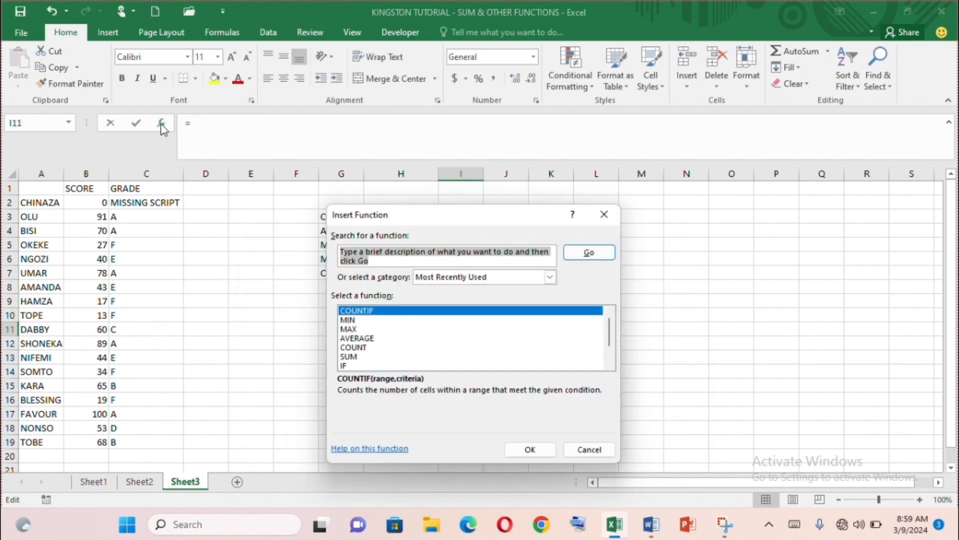
pyautogui.click(515, 450)
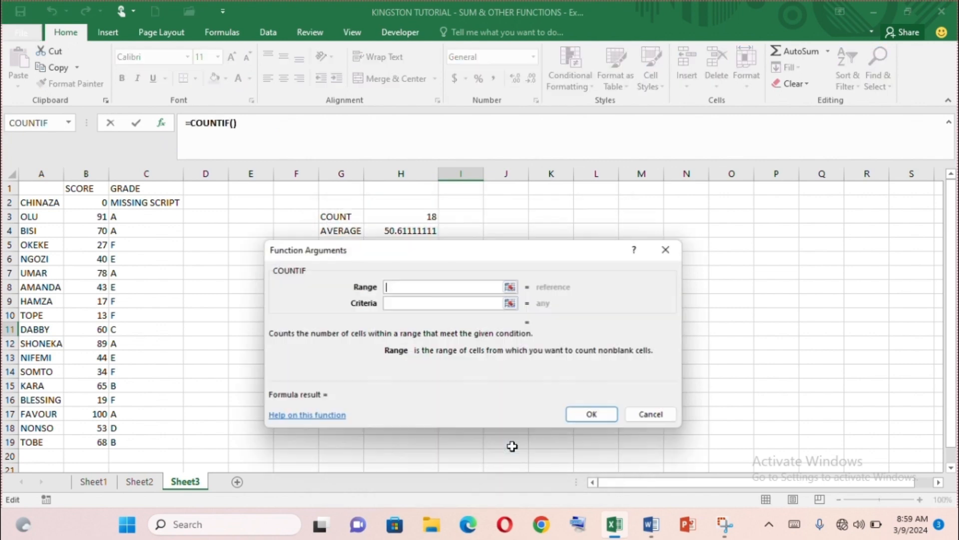
pyautogui.write('C2:C19')
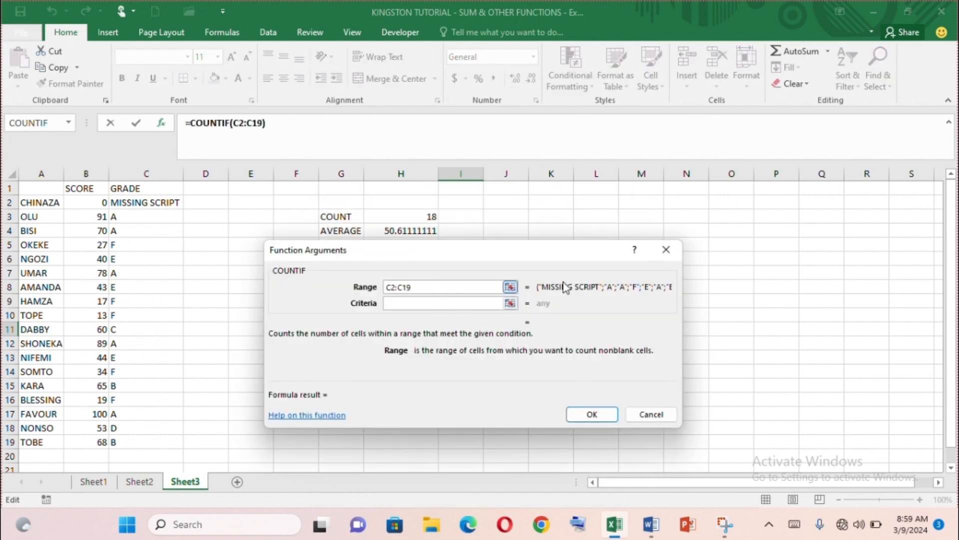
pyautogui.click(466, 300)
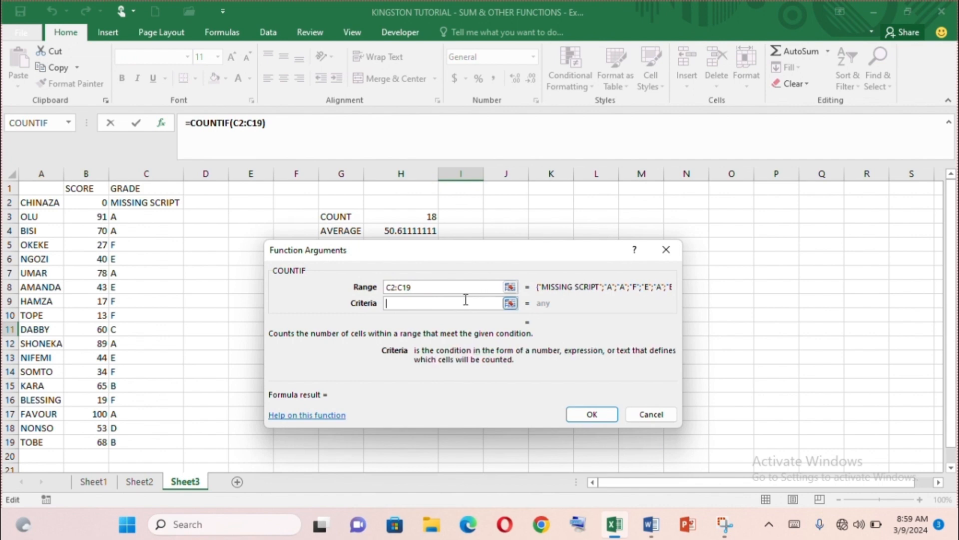
pyautogui.write('E')
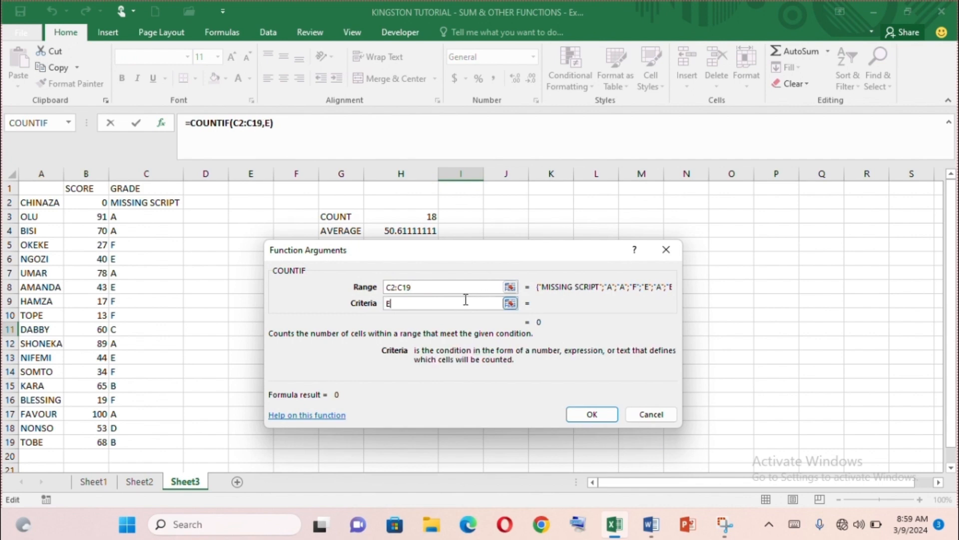
pyautogui.click(592, 413)
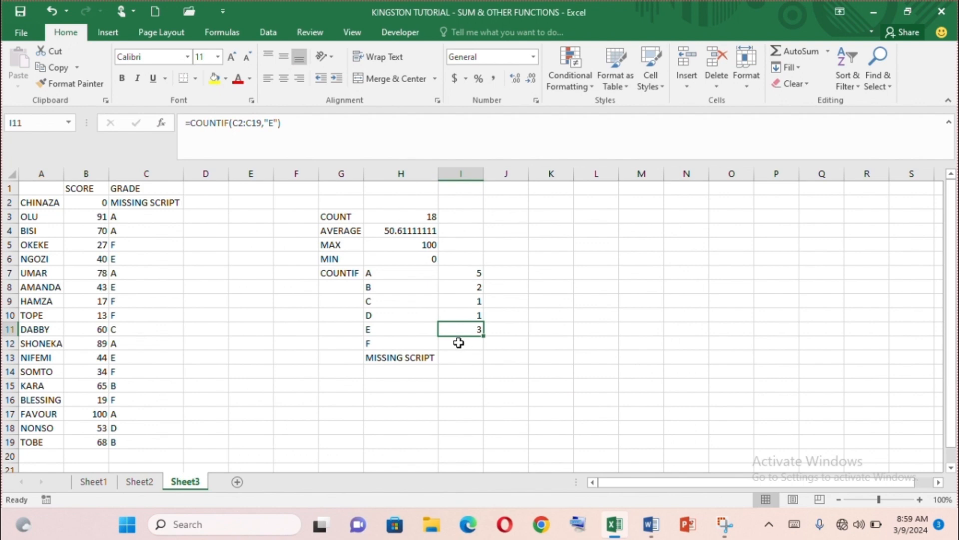
pyautogui.click(459, 344)
# Enter =COUNTIF(C2:C19,"F") in I12 to count the grade F students.
pyautogui.click(161, 123)
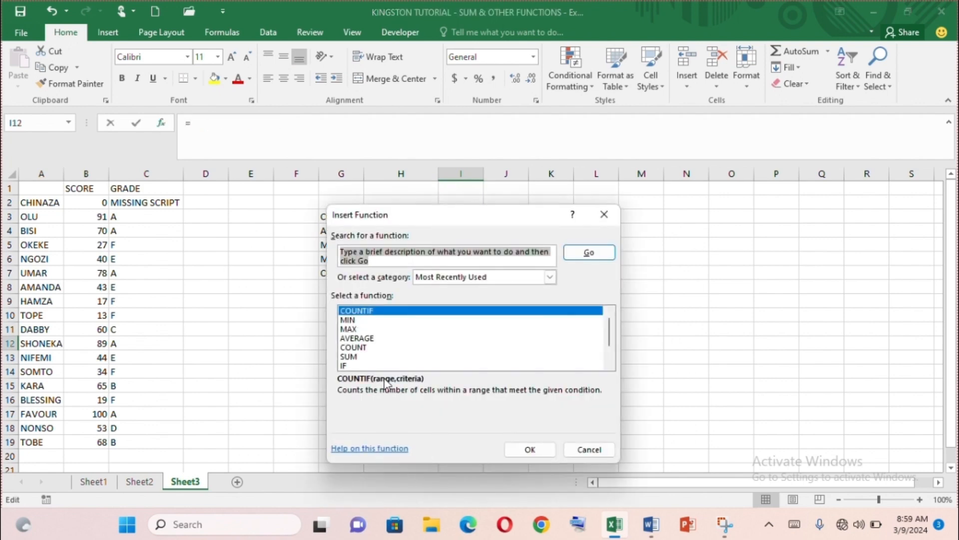
pyautogui.click(517, 450)
pyautogui.write('C')
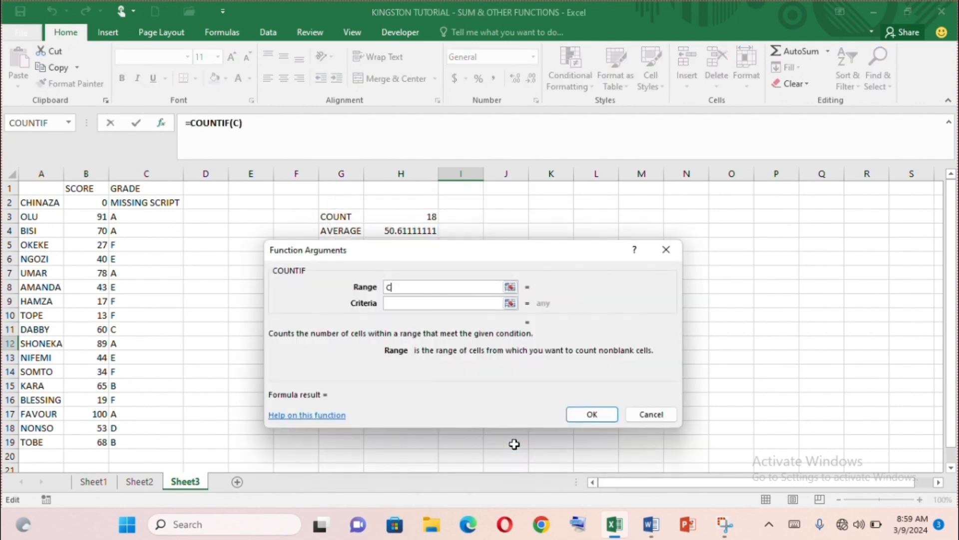
pyautogui.write('2:C19')
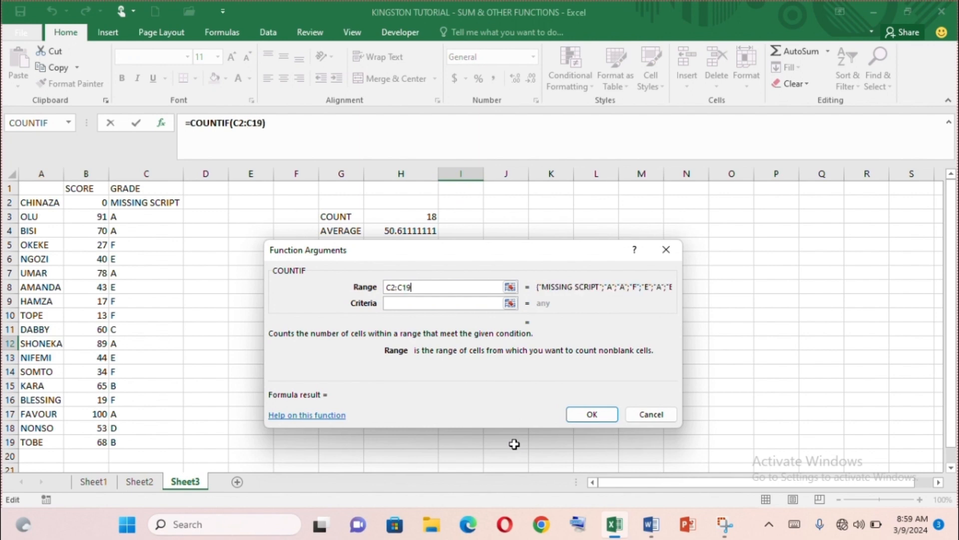
pyautogui.click(428, 301)
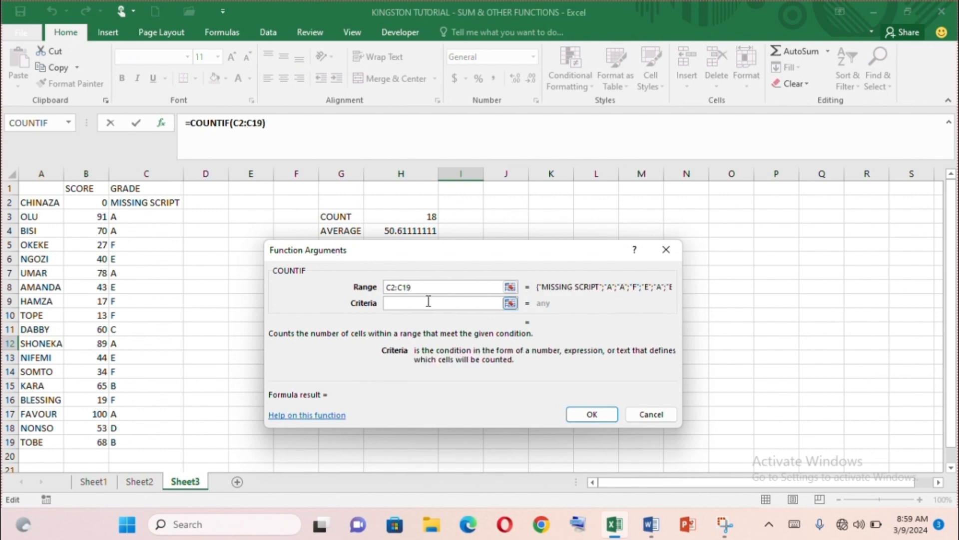
pyautogui.write('F')
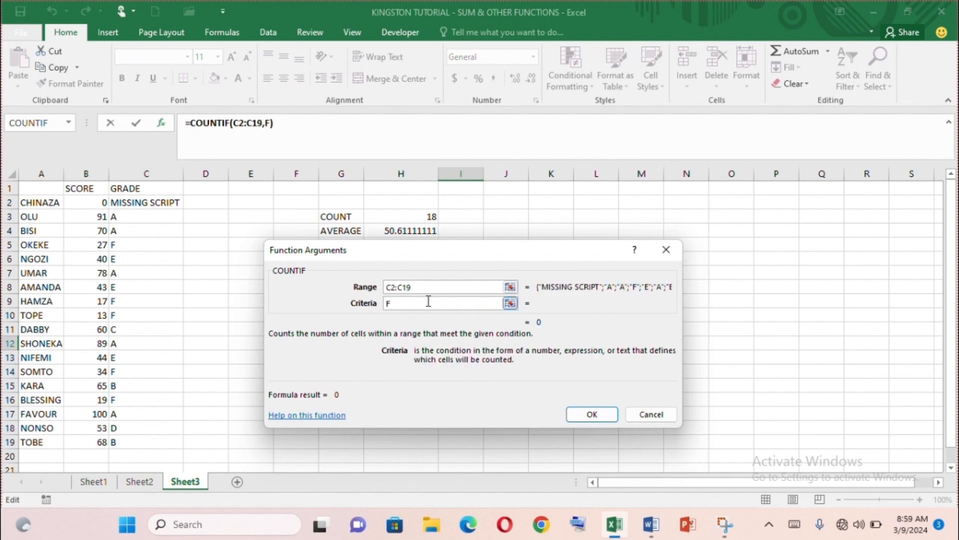
pyautogui.click(591, 416)
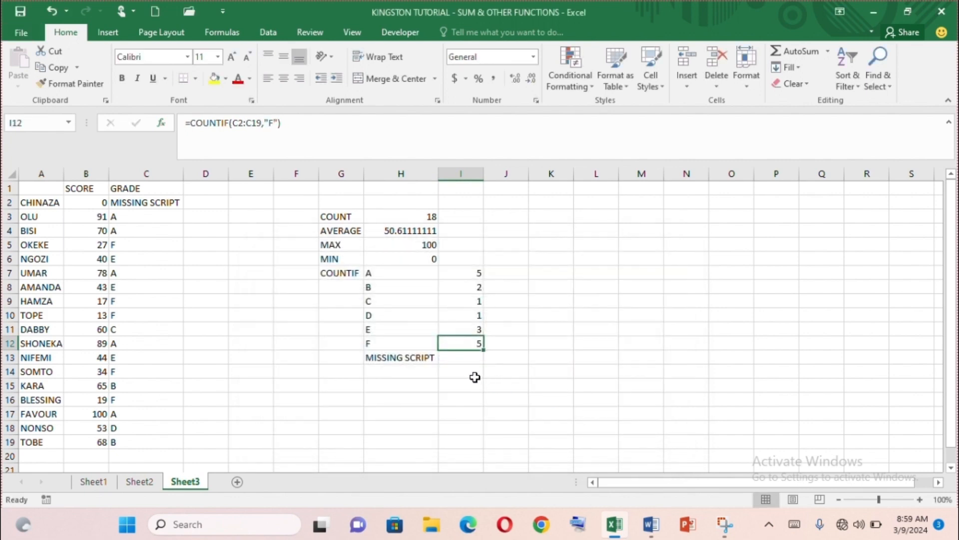
# Enter =COUNTIF(C2:C19,"MISSING SCRIPT") in I13 to count missing scripts.
pyautogui.click(456, 357)
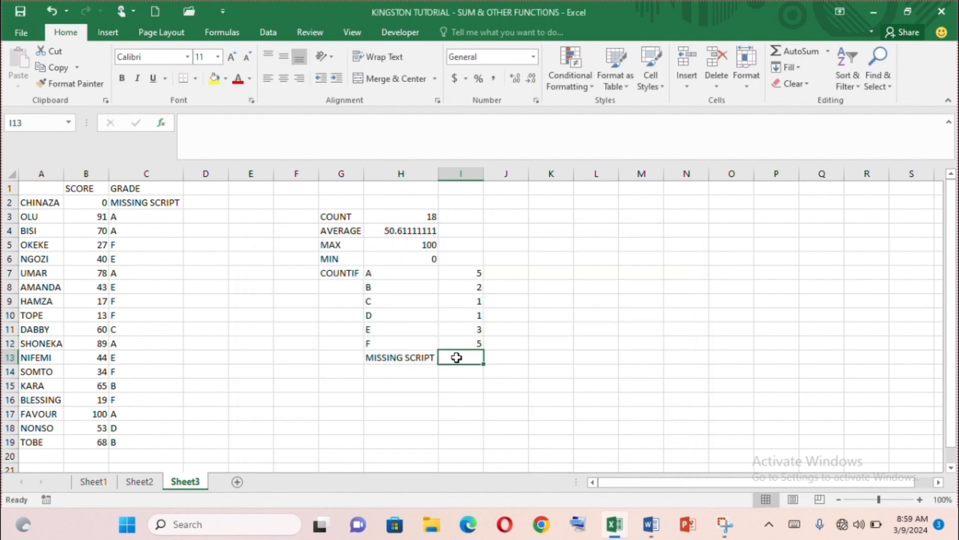
pyautogui.click(161, 122)
pyautogui.click(530, 449)
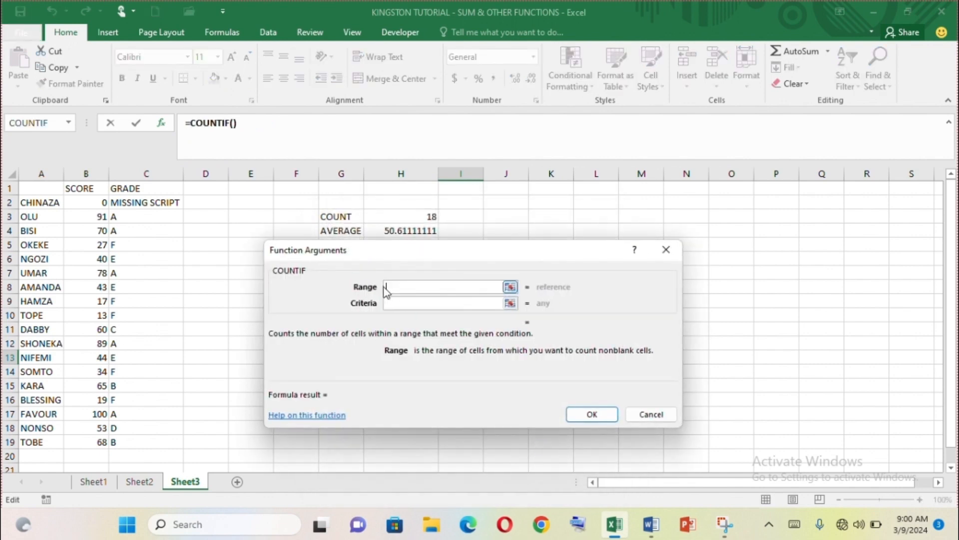
pyautogui.write('C2:C19')
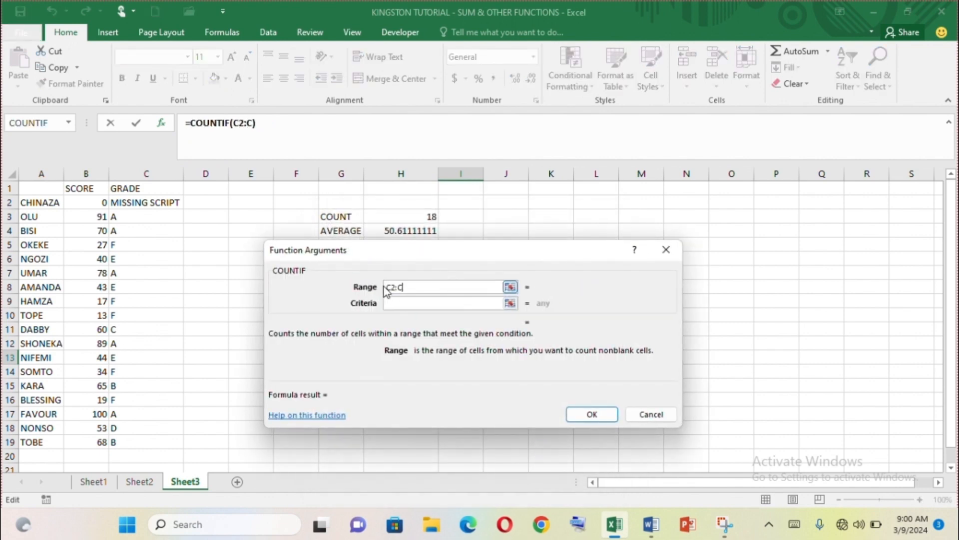
pyautogui.click(395, 305)
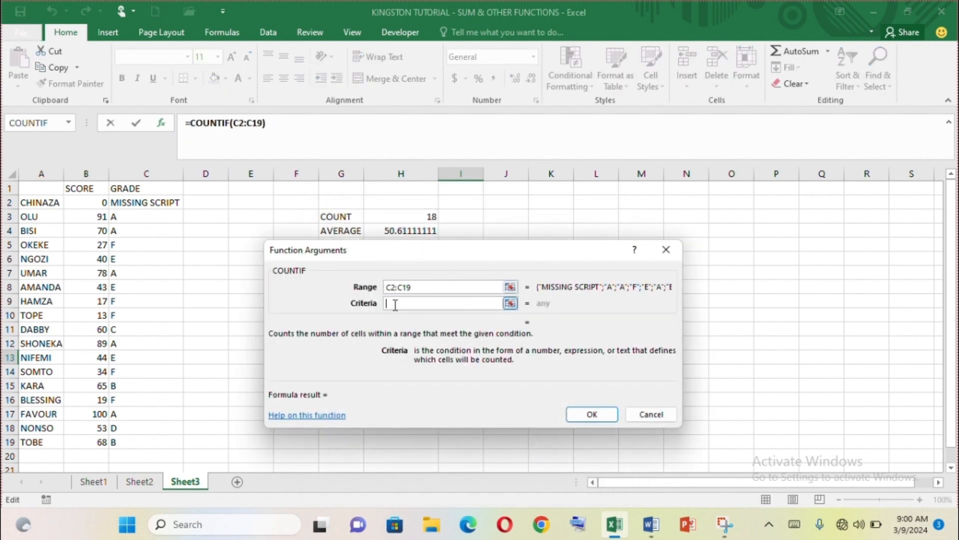
pyautogui.write('MISSING SCRIPT')
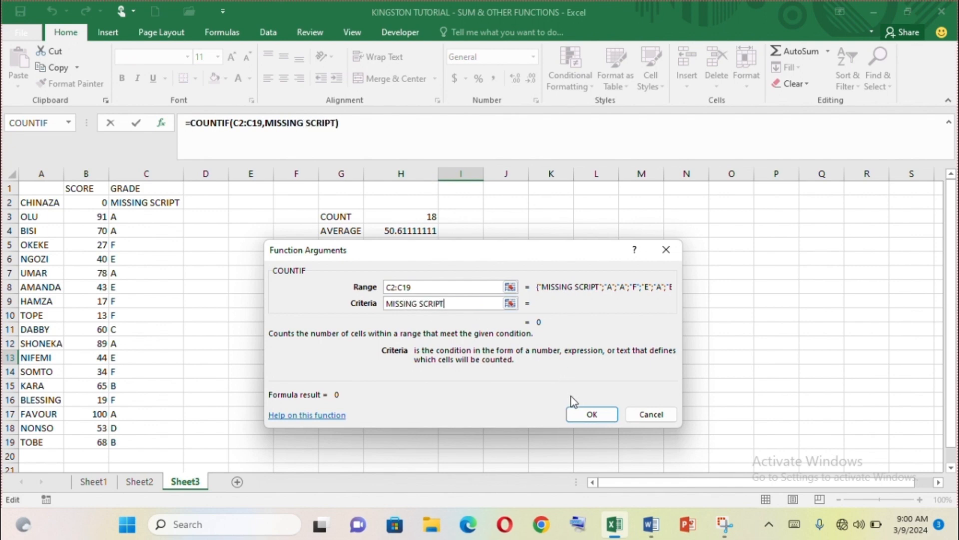
pyautogui.click(591, 414)
pyautogui.click(524, 339)
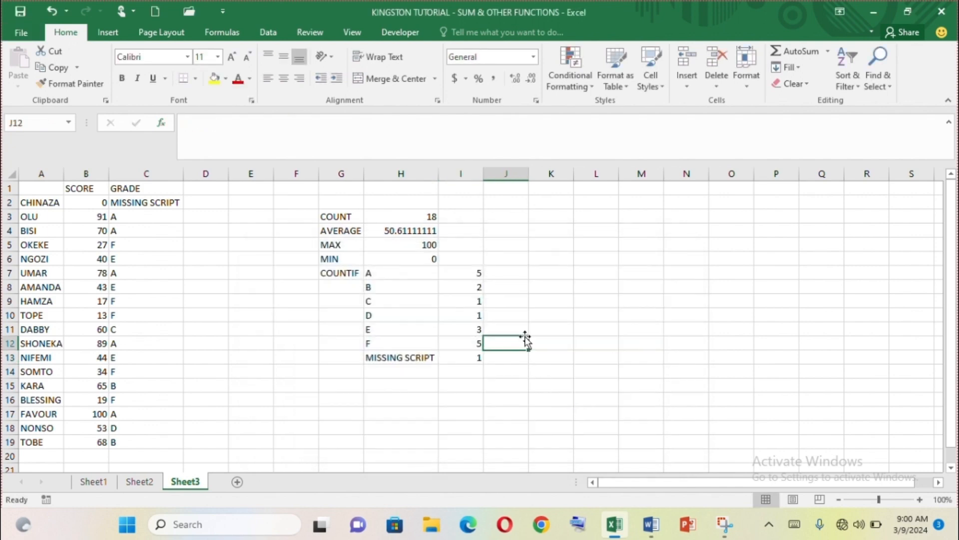
pyautogui.click(658, 293)
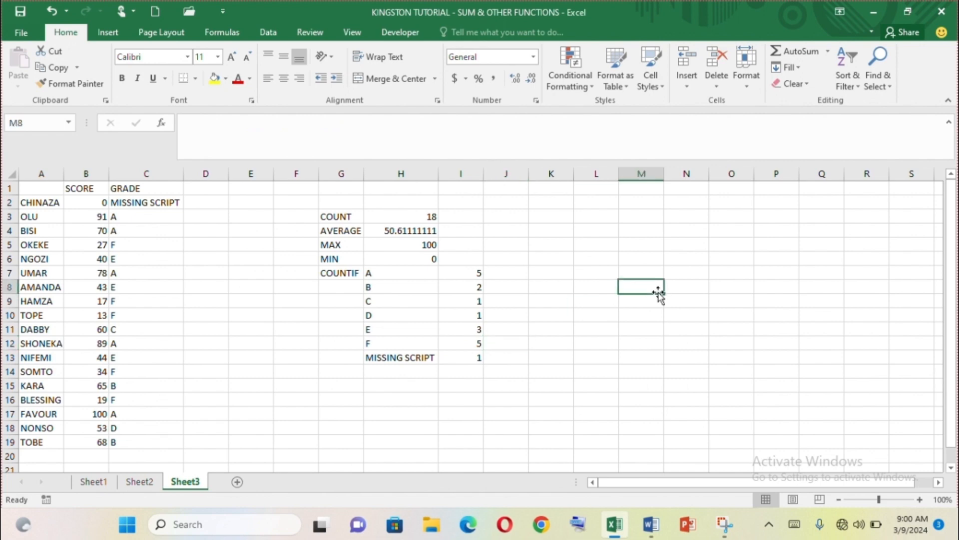